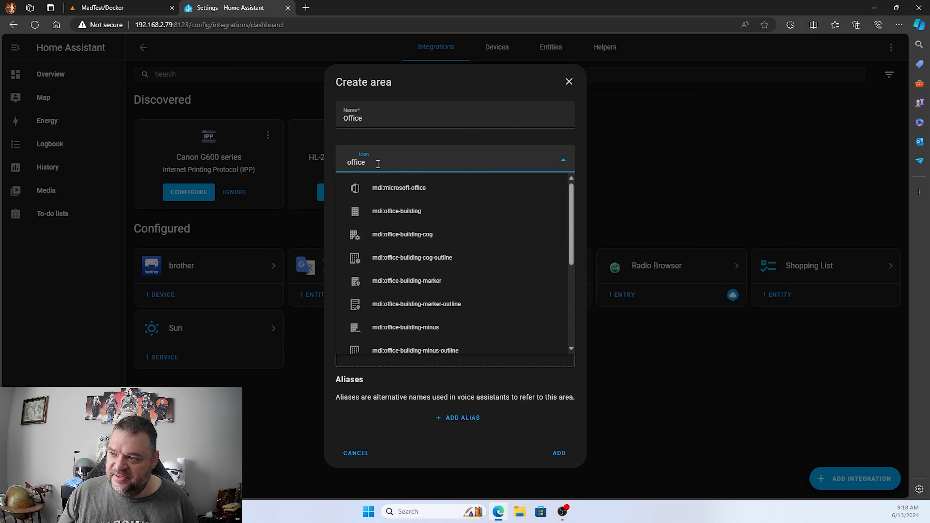
Set the icon of the new Office area to mdi:office-building
drag(377, 164, 340, 164)
click(395, 163)
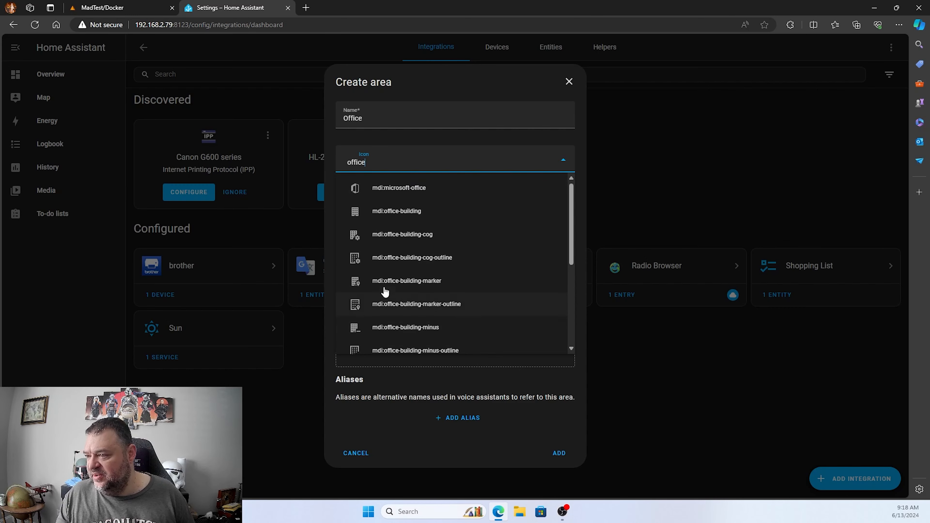
click(395, 212)
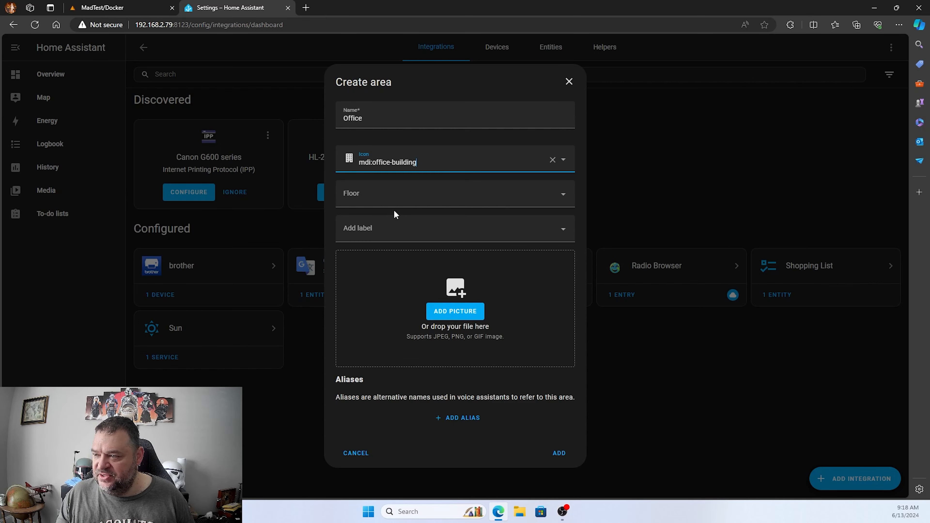
Assign the Office area to a new floor named Main, then finish the Brother printer setup with that area
click(563, 195)
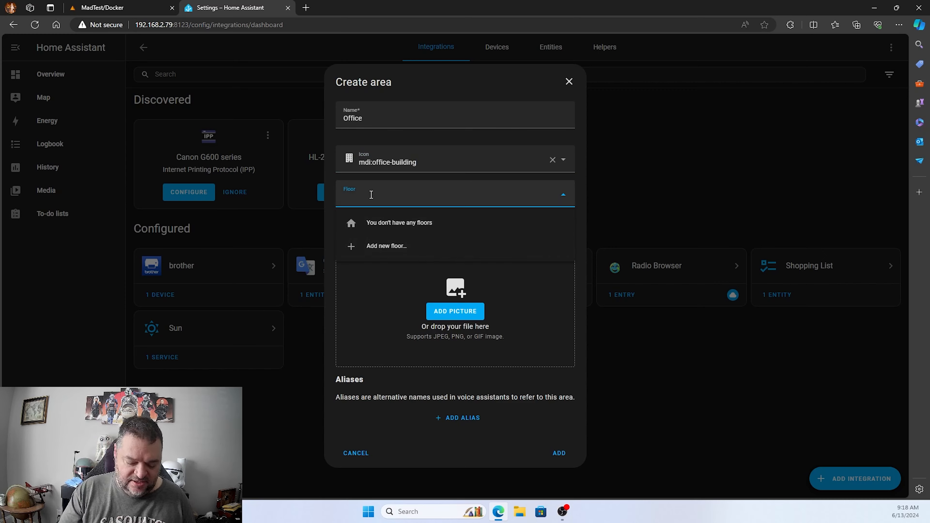
click(362, 246)
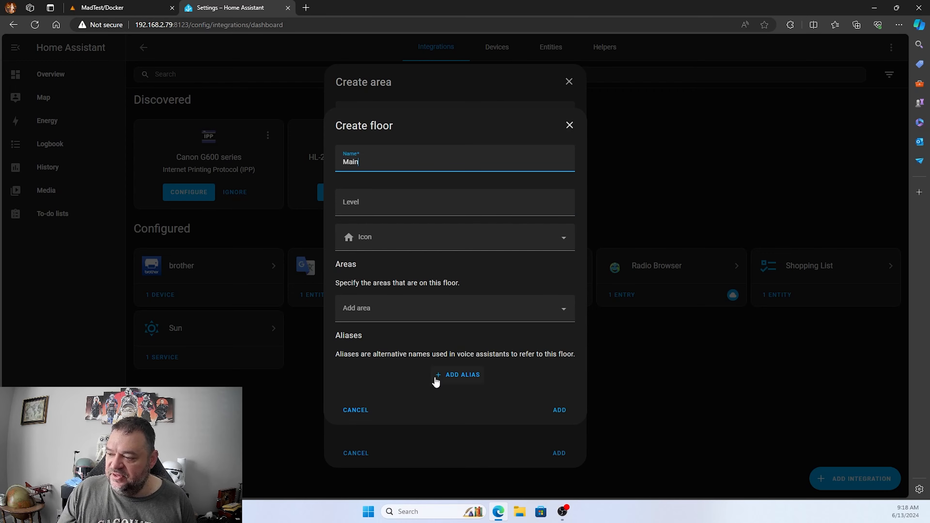
click(559, 409)
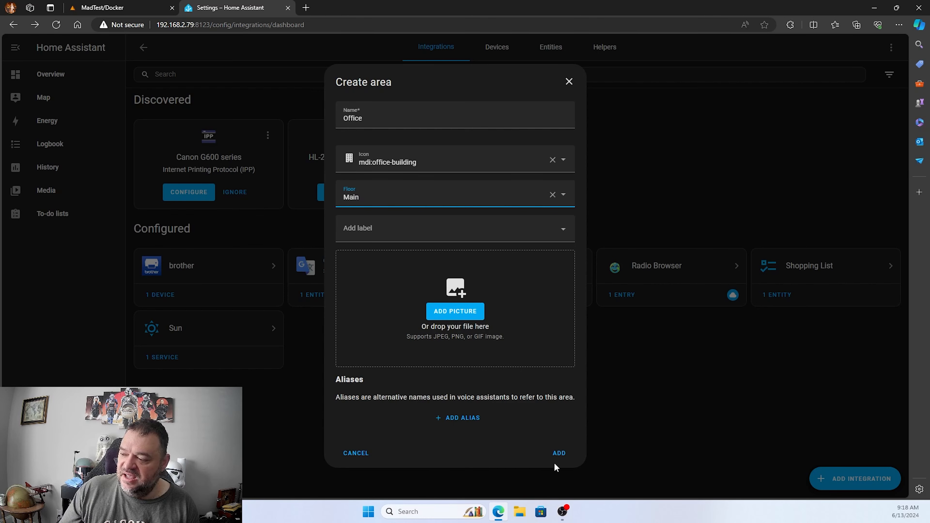
click(559, 454)
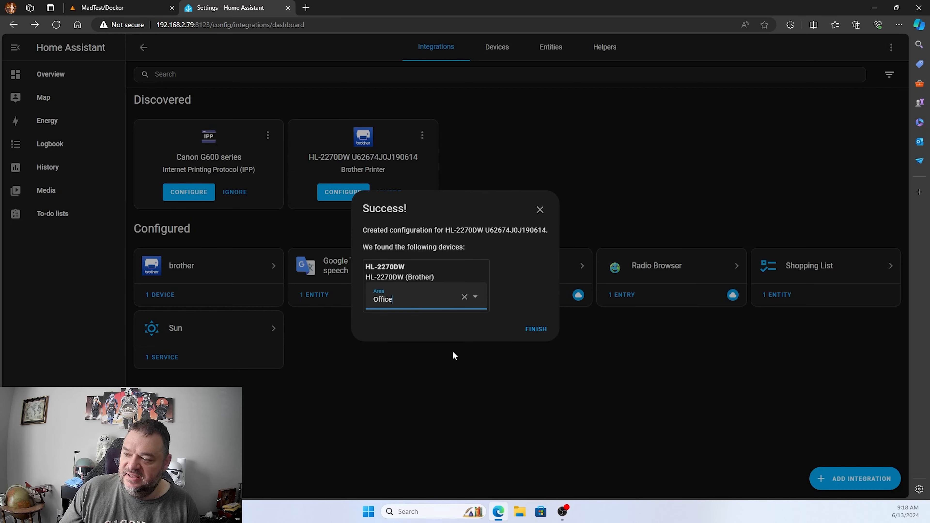
click(537, 330)
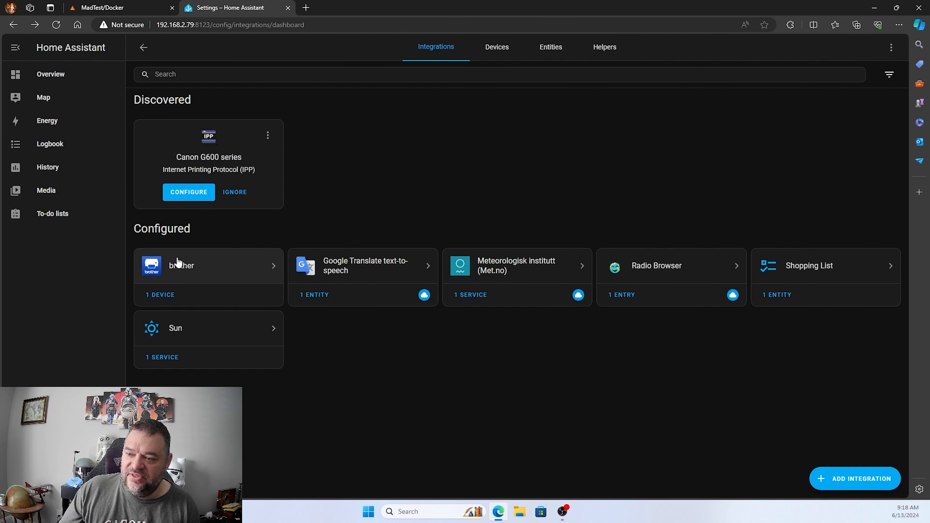
Review the entities of the configured Brother printer integration and look at the Overview dashboard
click(219, 266)
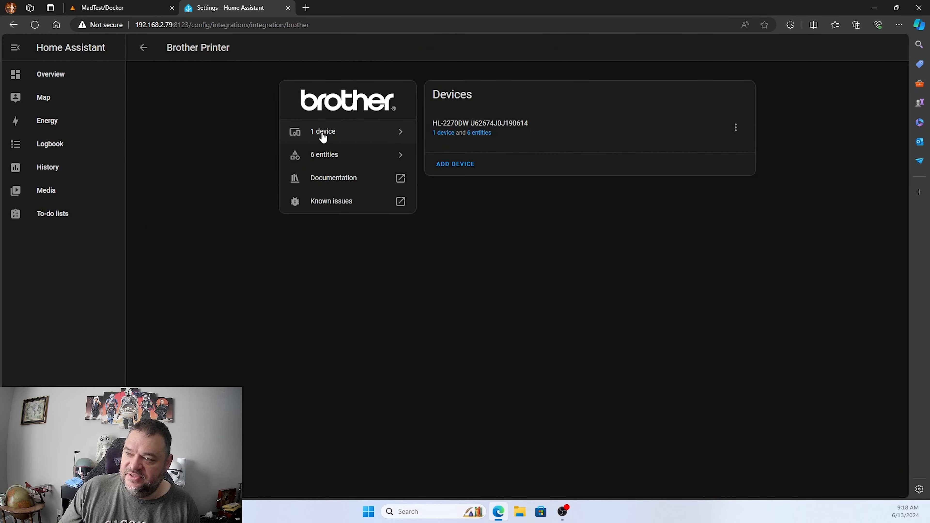
click(399, 155)
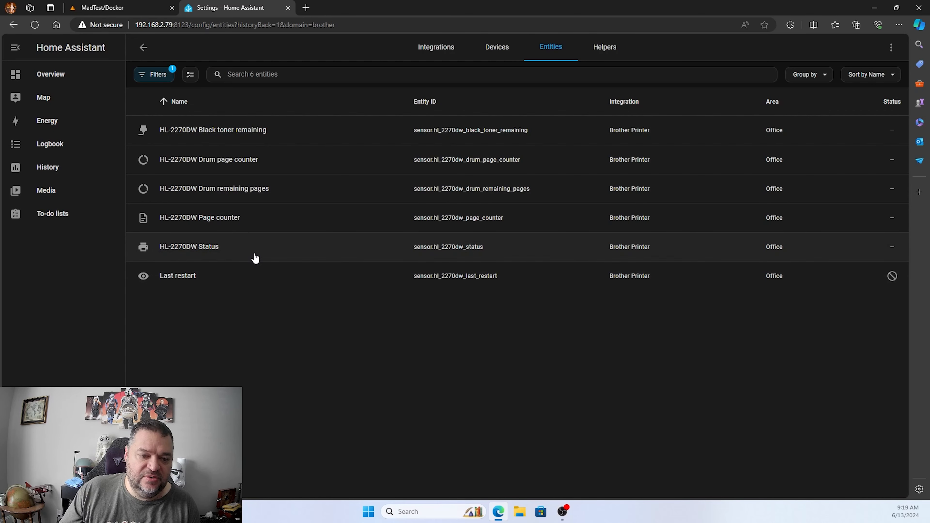
click(50, 76)
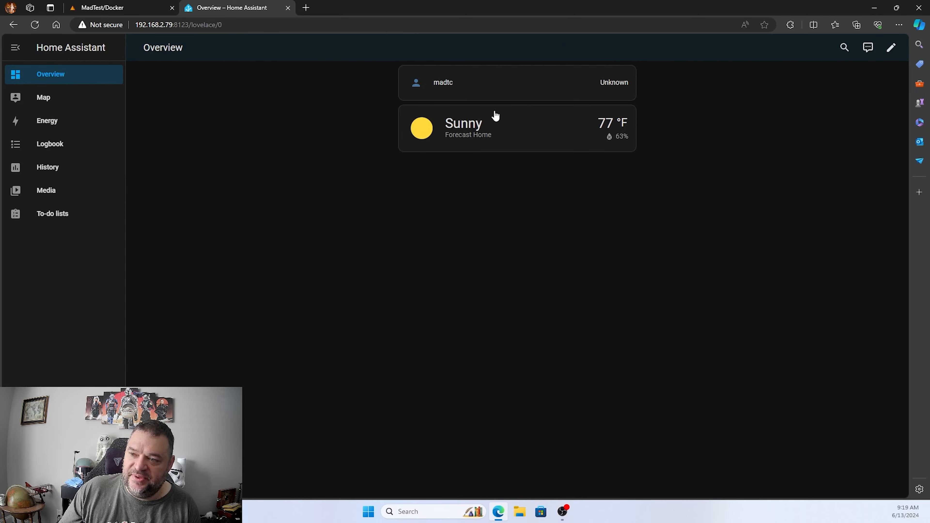
Create a new dashboard from scratch titled "test", without an icon and shown in the sidebar
click(45, 421)
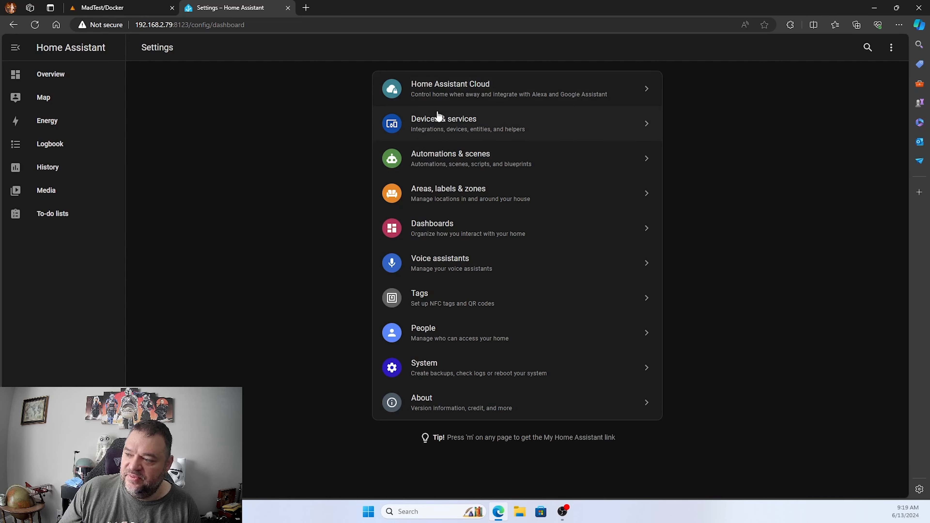
click(431, 229)
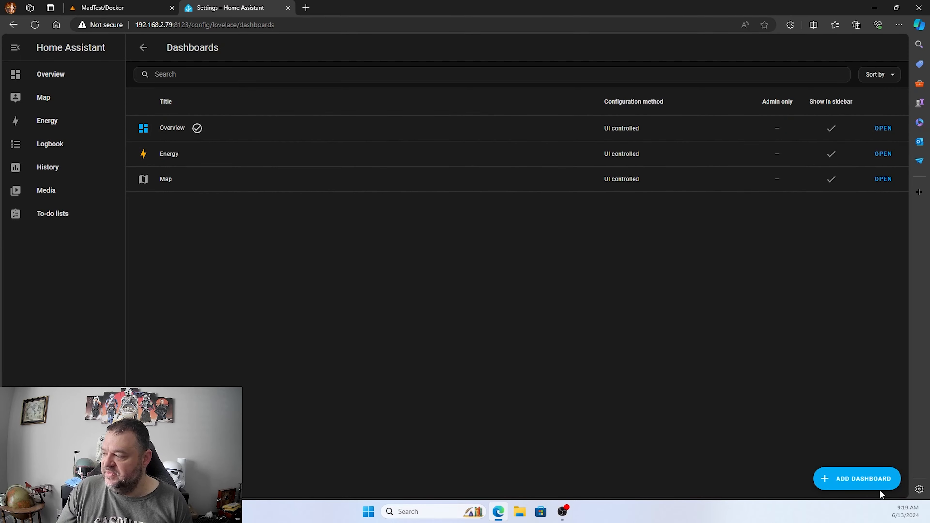
click(849, 480)
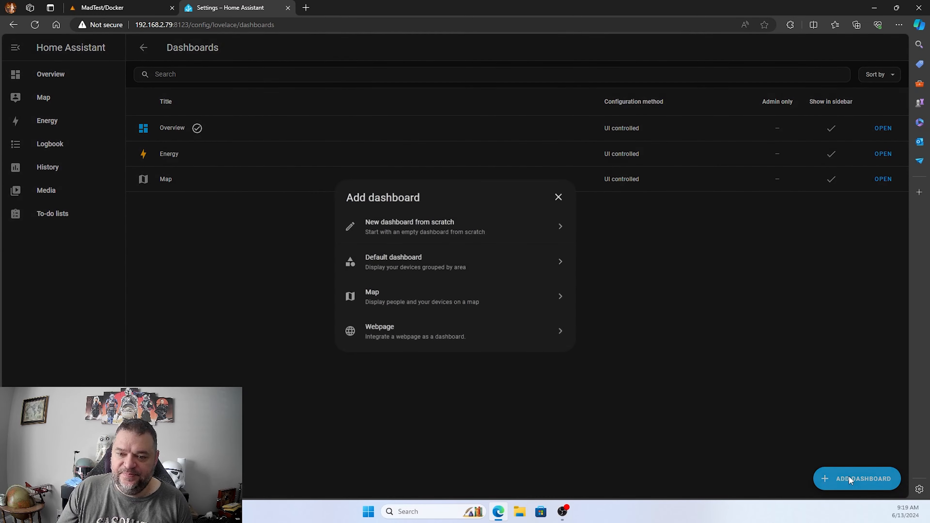
click(405, 230)
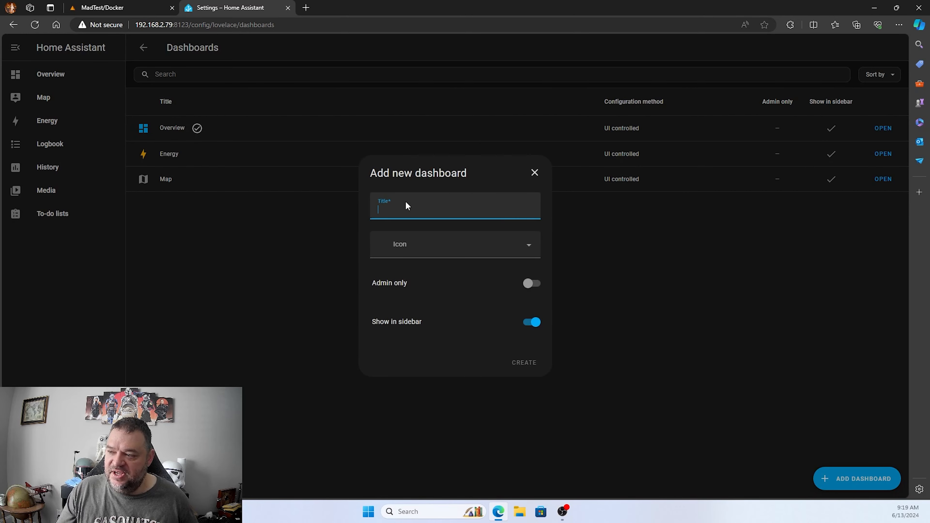
text(test)
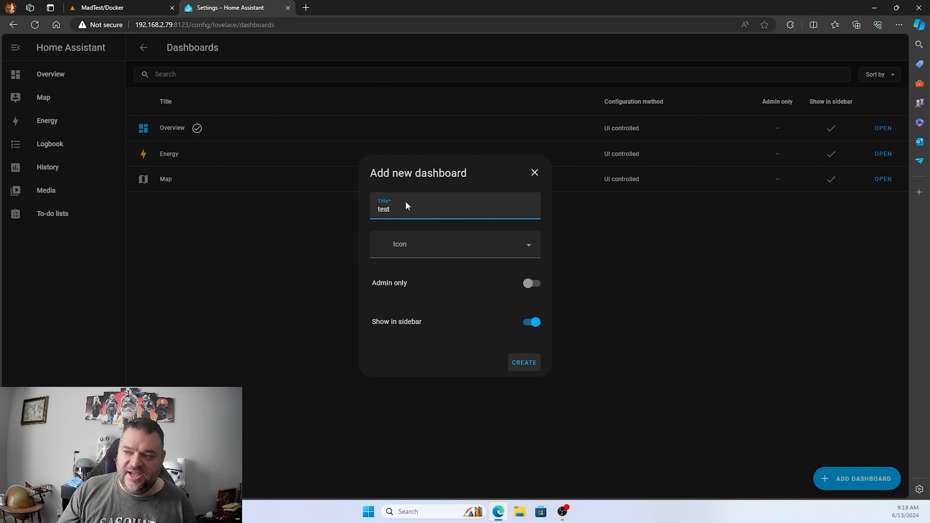
click(535, 249)
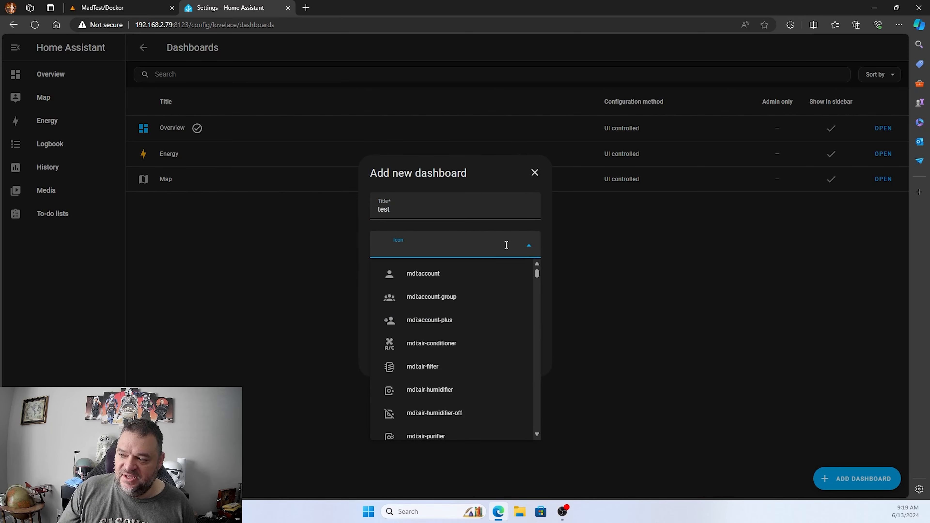
click(644, 270)
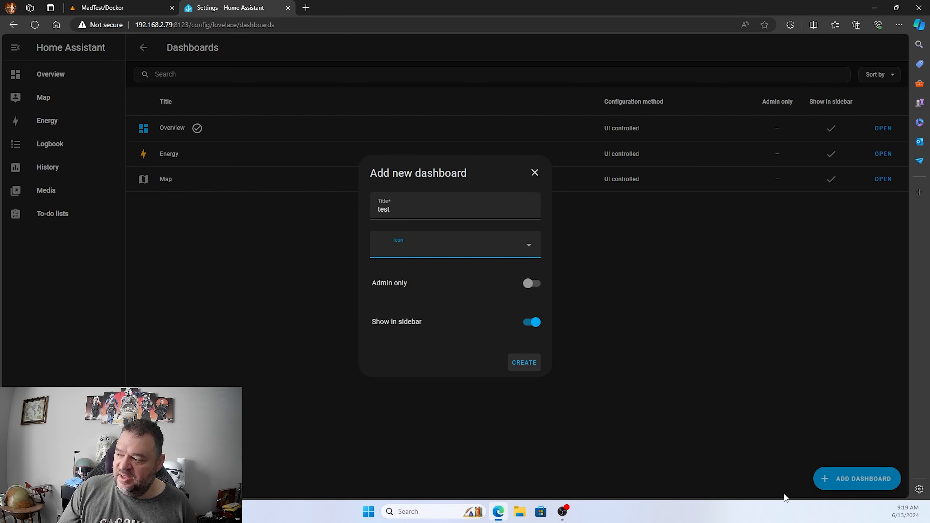
click(523, 363)
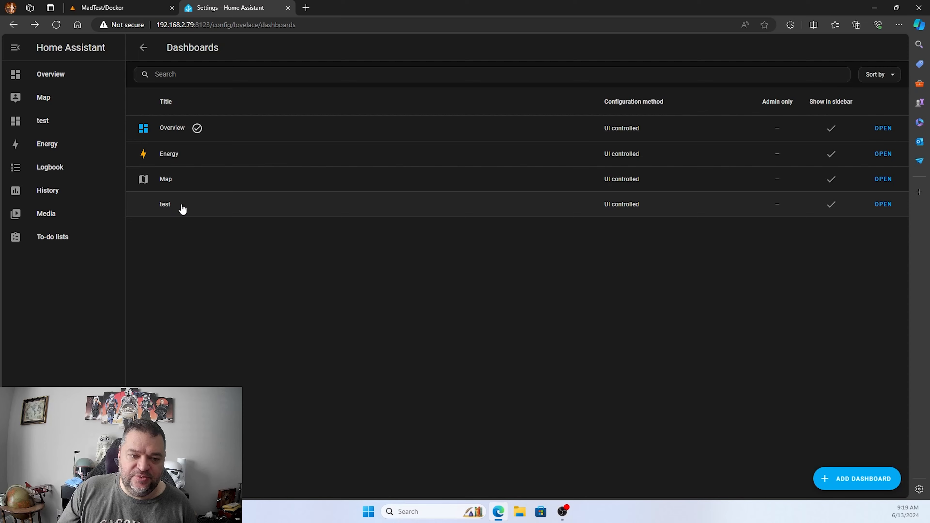
Open the test dashboard for editing and add a Masonry view titled "2nd tab"
click(883, 205)
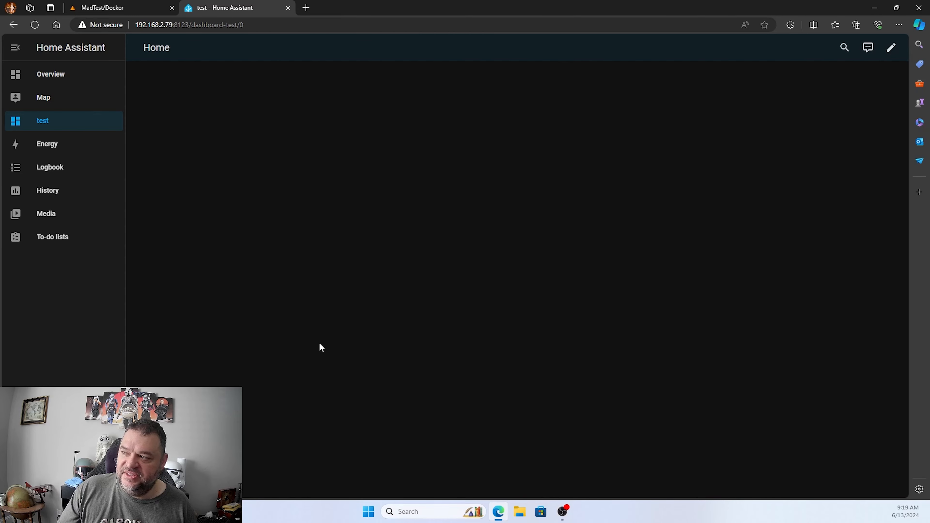
click(890, 51)
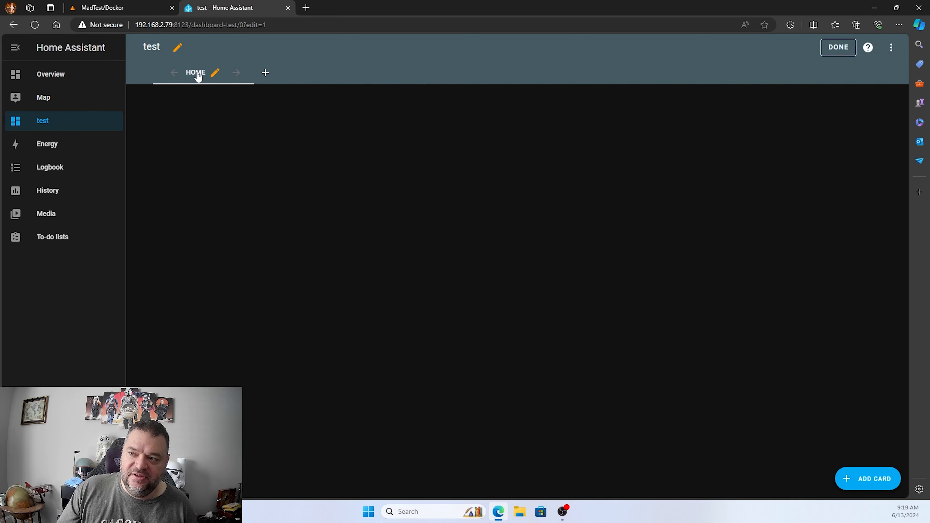
click(263, 76)
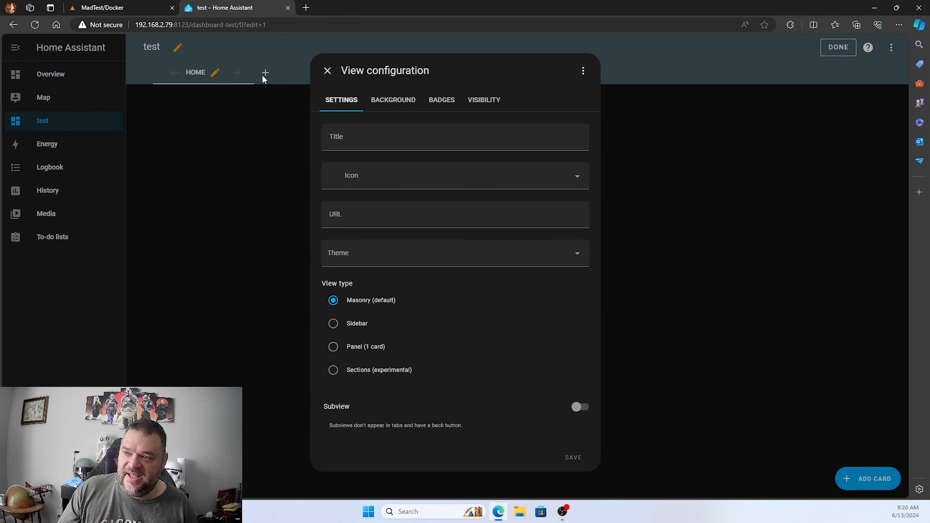
click(352, 138)
text(2nd tab)
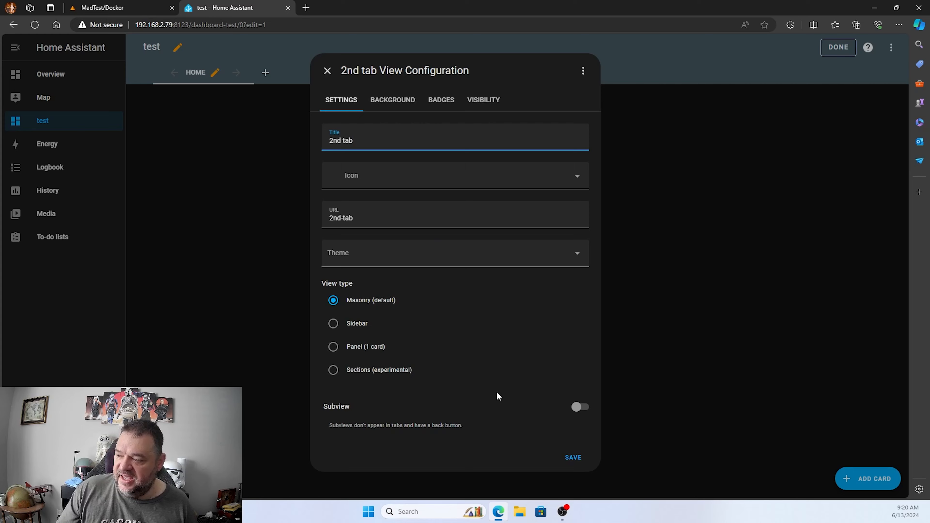
click(568, 457)
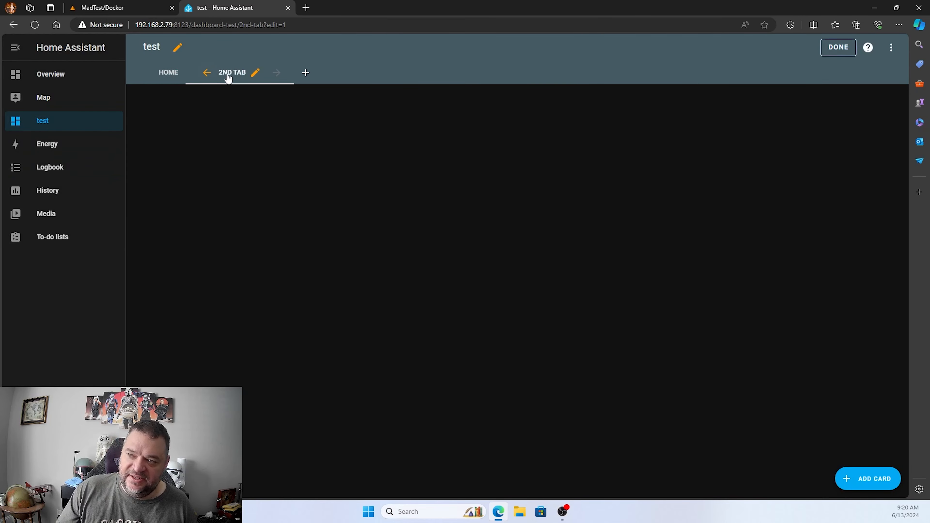
Start adding an Entities card to the Home view of the test dashboard
click(166, 75)
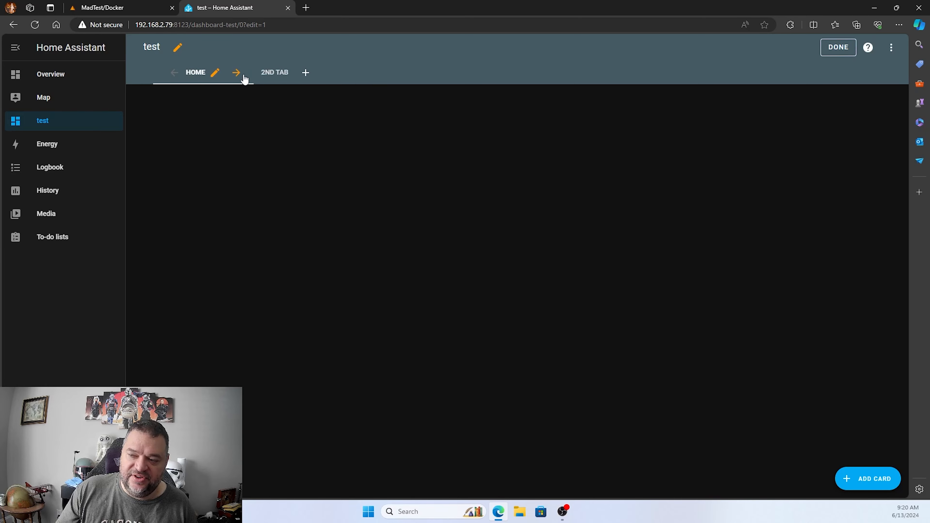
click(195, 73)
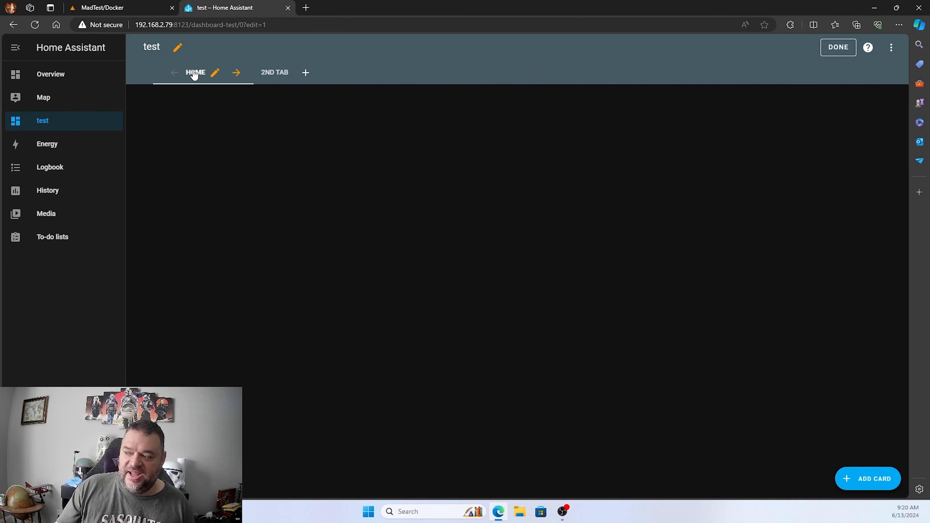
click(865, 482)
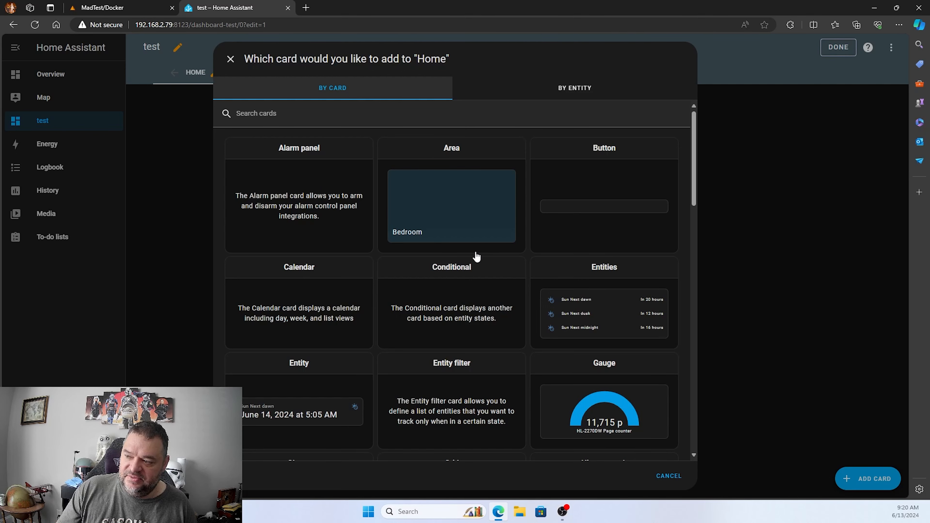
scroll(607, 193, down, 2)
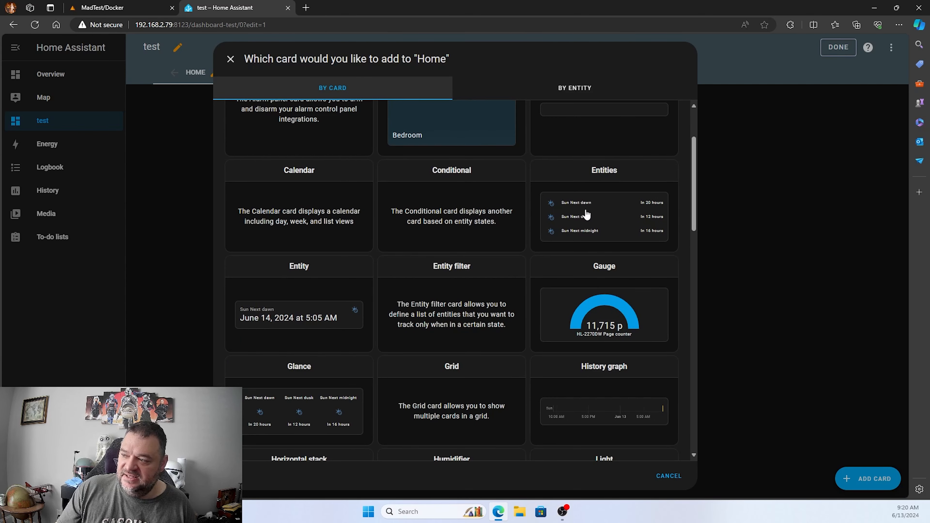
click(608, 173)
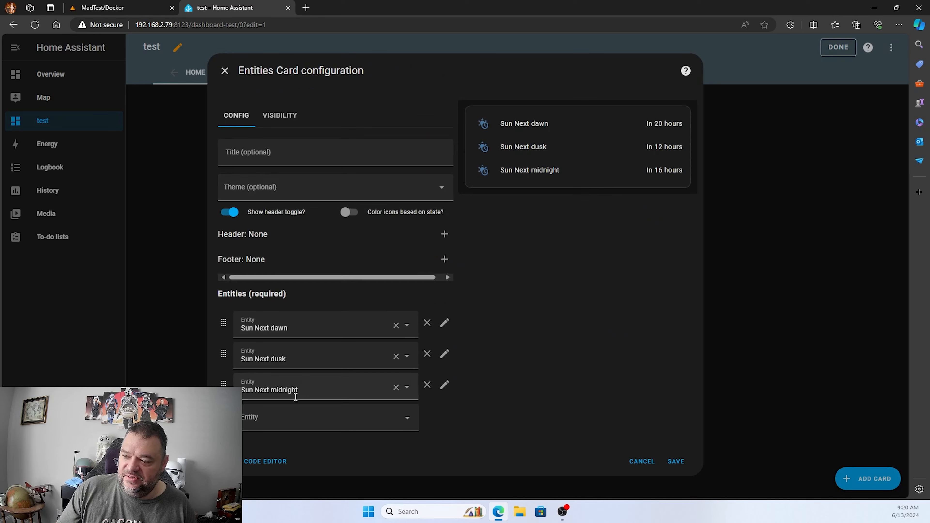
Add the HL-2270DW Status and HL-2270DW Black toner remaining entities to the Entities card
click(407, 420)
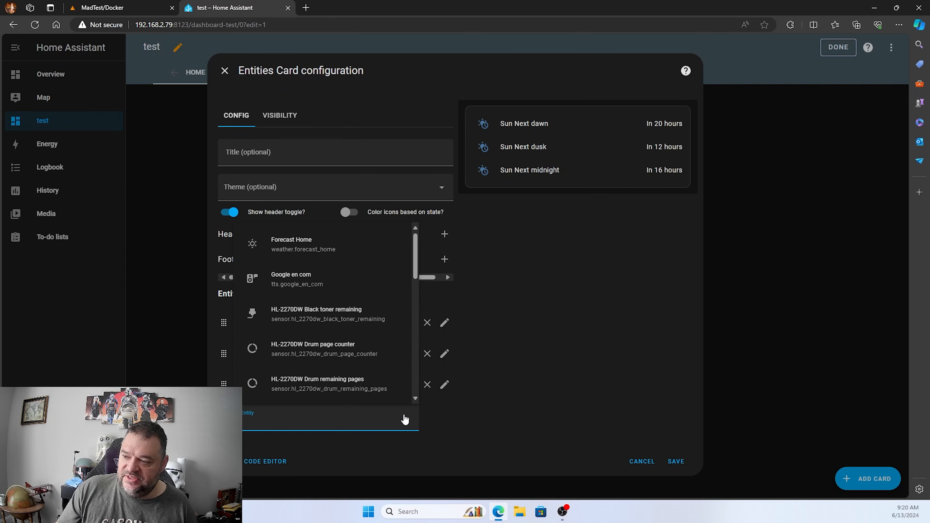
scroll(314, 299, down, 4)
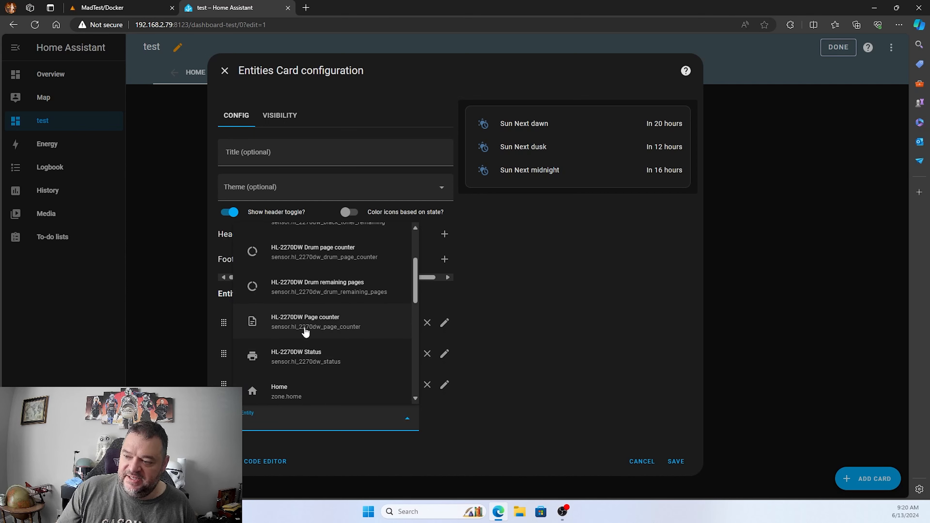
scroll(293, 361, up, 2)
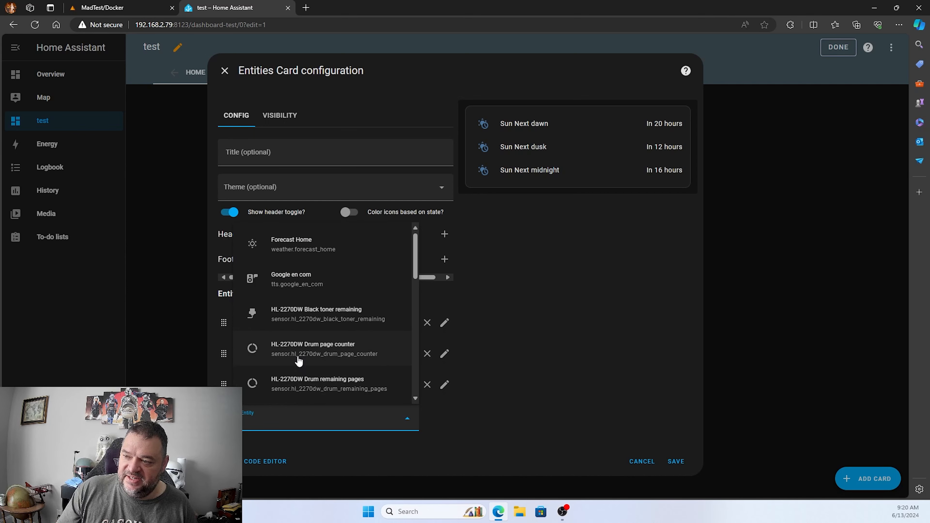
scroll(299, 360, down, 2)
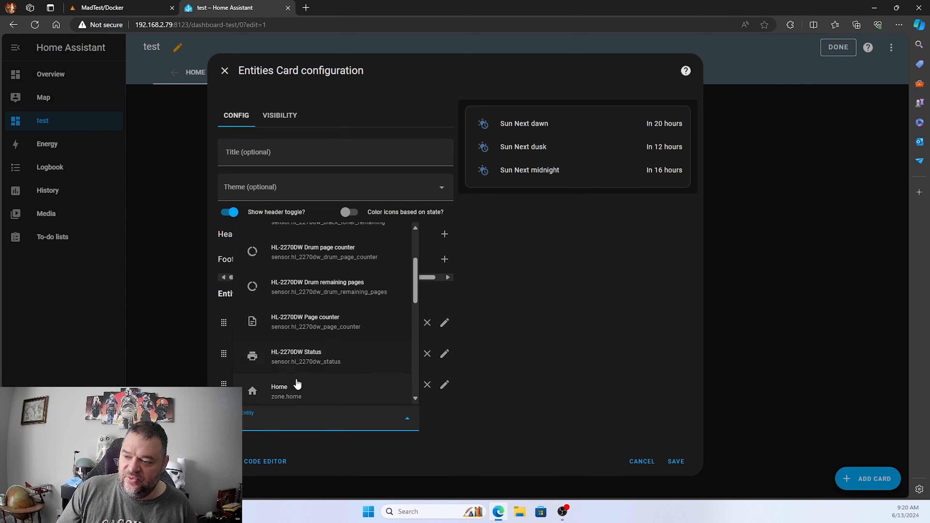
click(306, 356)
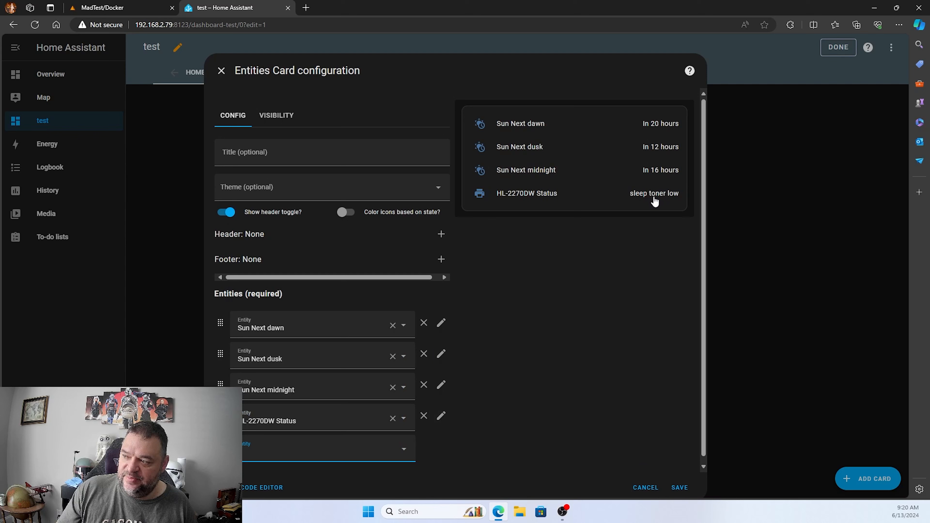
click(404, 450)
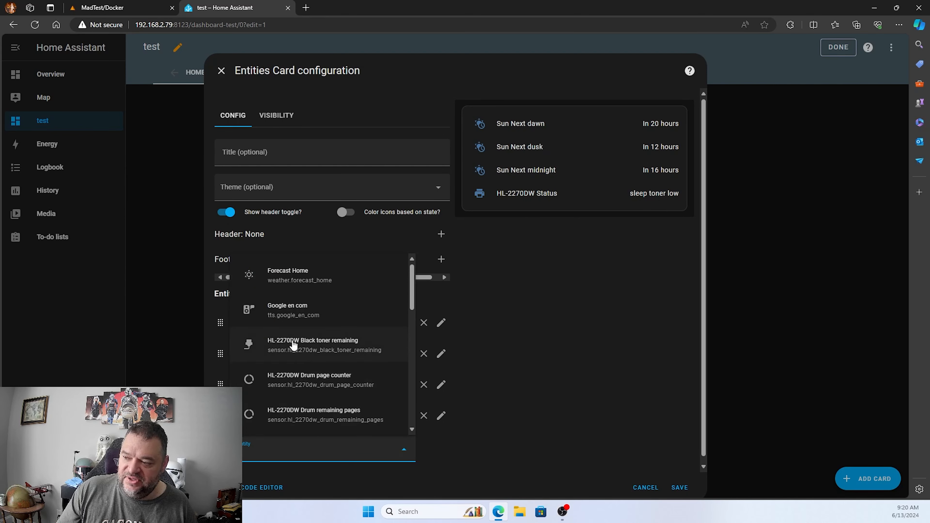
click(317, 348)
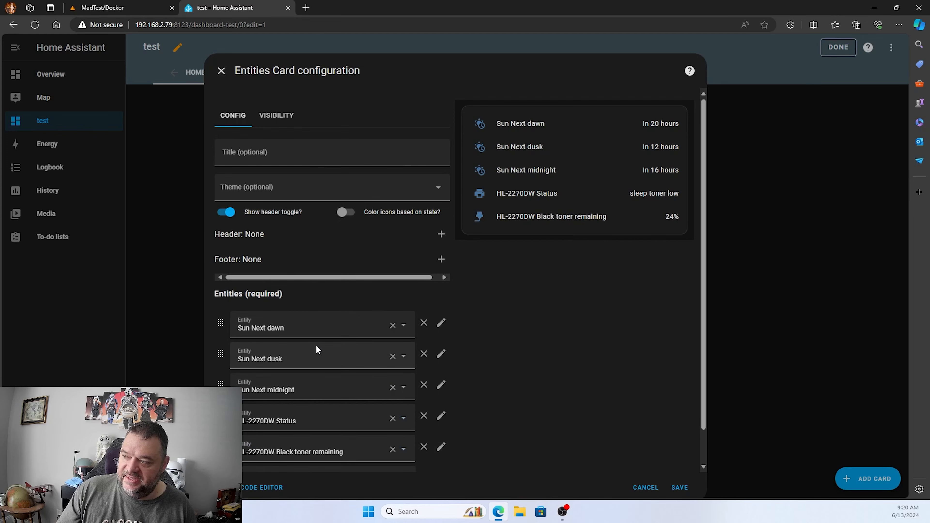
Save the Entities card, reopen it and remove the Sun Next dawn, Sun Next dusk and Sun Next midnight entities
click(677, 487)
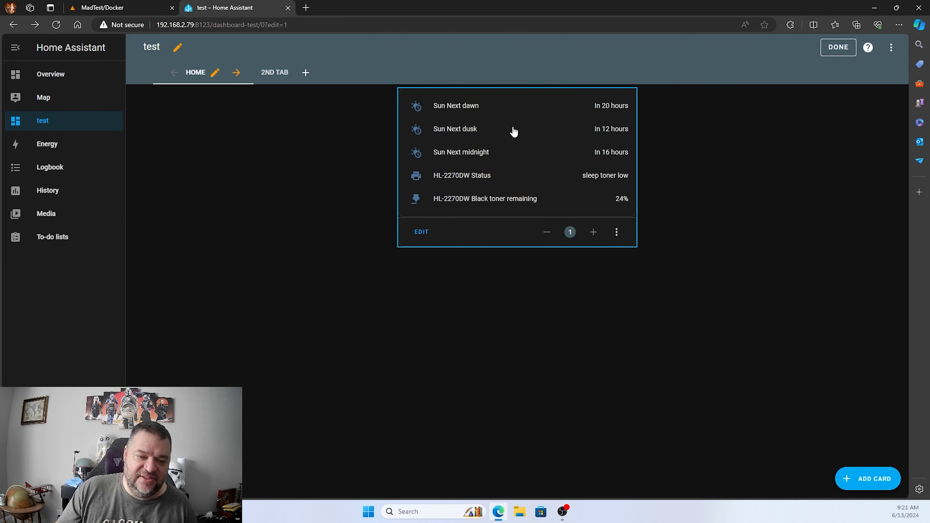
click(422, 235)
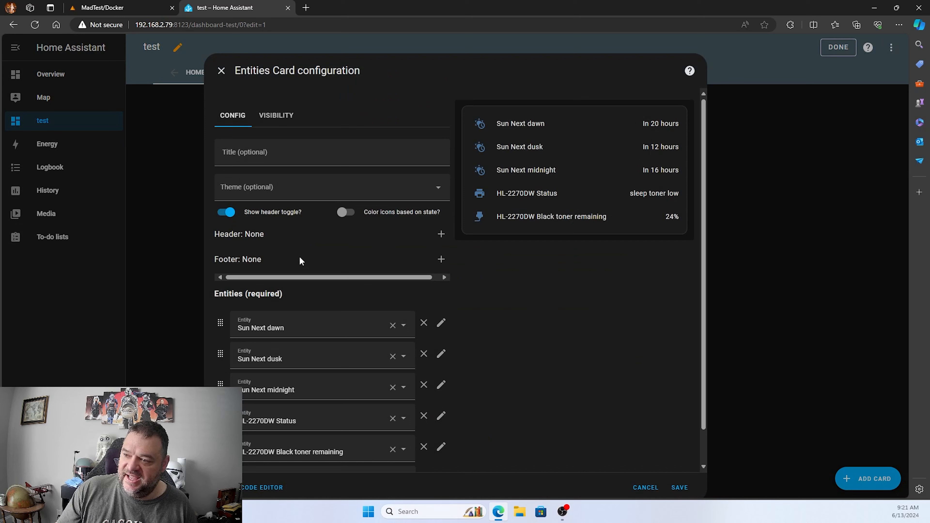
click(388, 328)
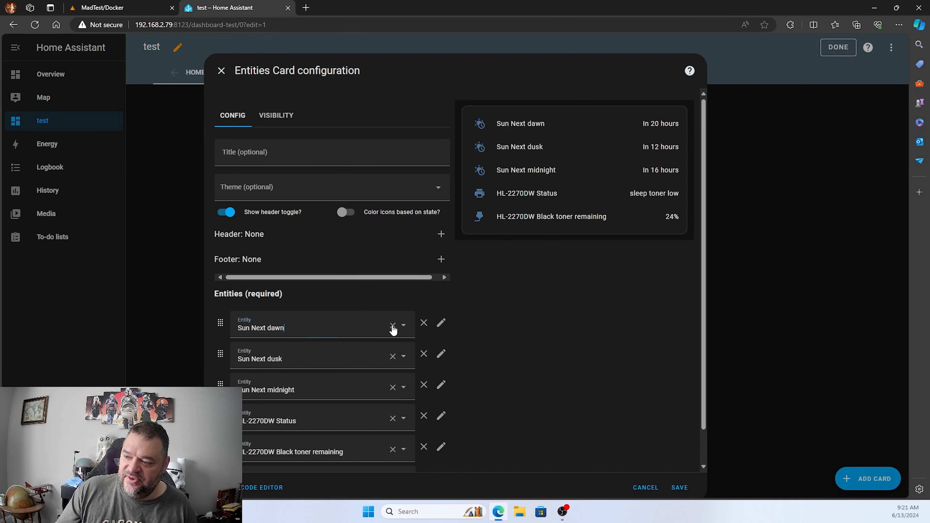
click(392, 326)
click(393, 325)
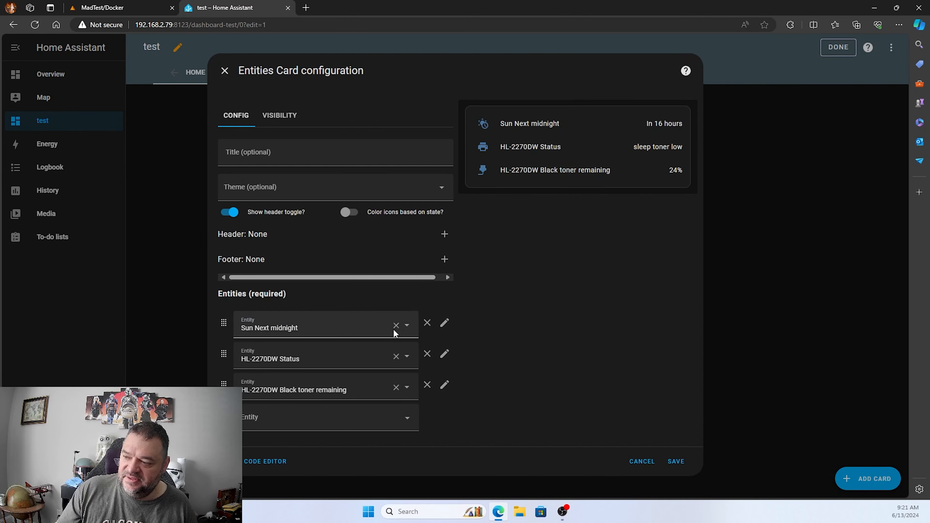
click(393, 325)
click(675, 430)
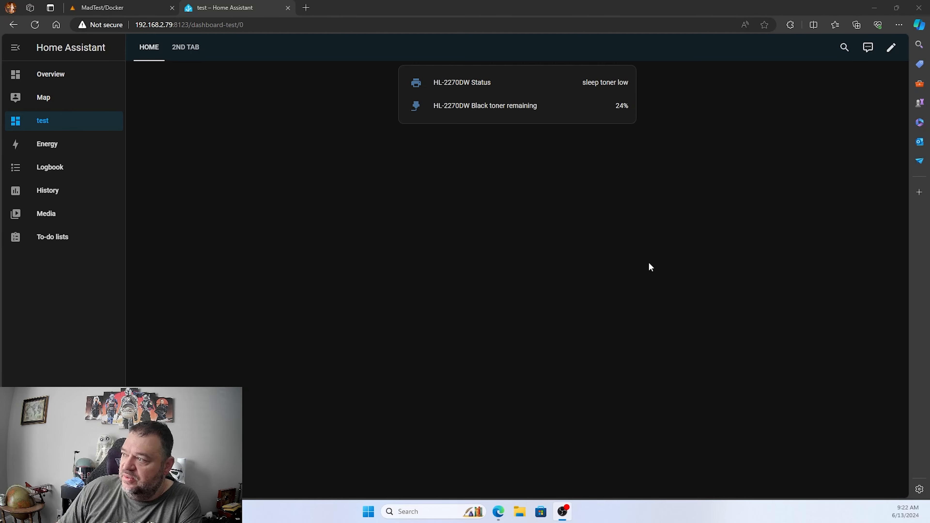
Reopen the test dashboard for editing and start adding a Gauge card to the Home view
click(888, 52)
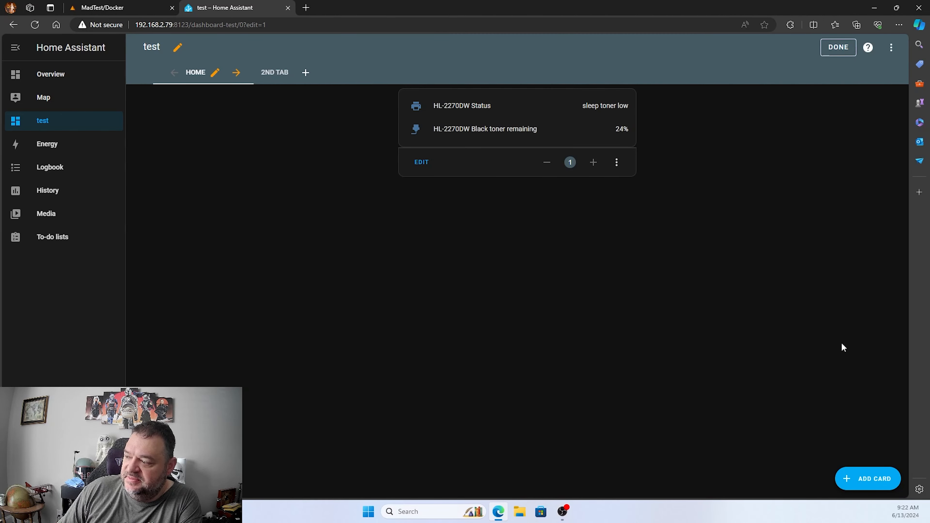
click(866, 484)
scroll(471, 252, down, 2)
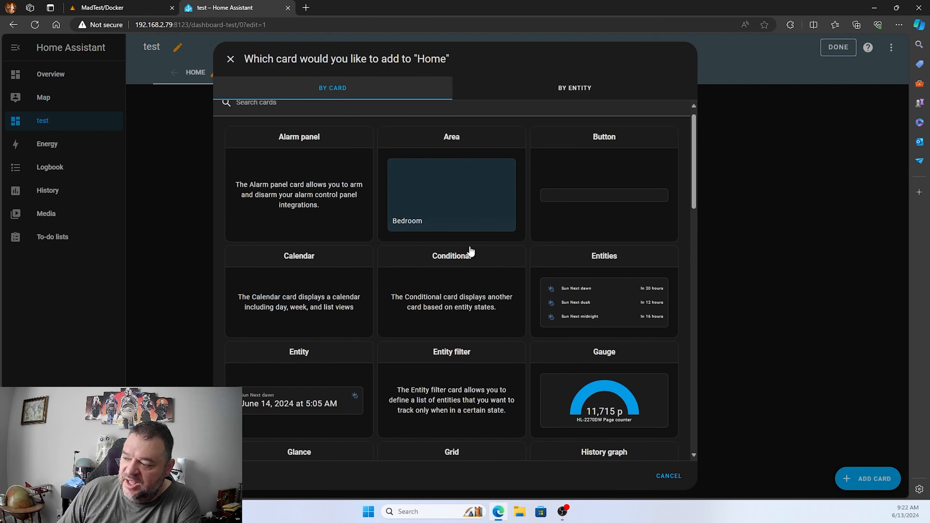
scroll(471, 252, down, 3)
click(600, 278)
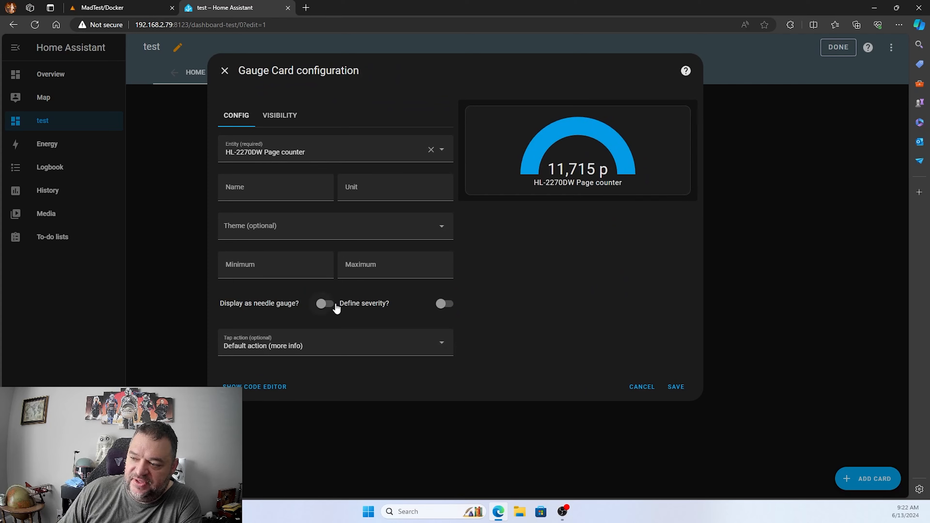
Try out the needle gauge display and the severity option on the gauge, turning each one off again
click(325, 305)
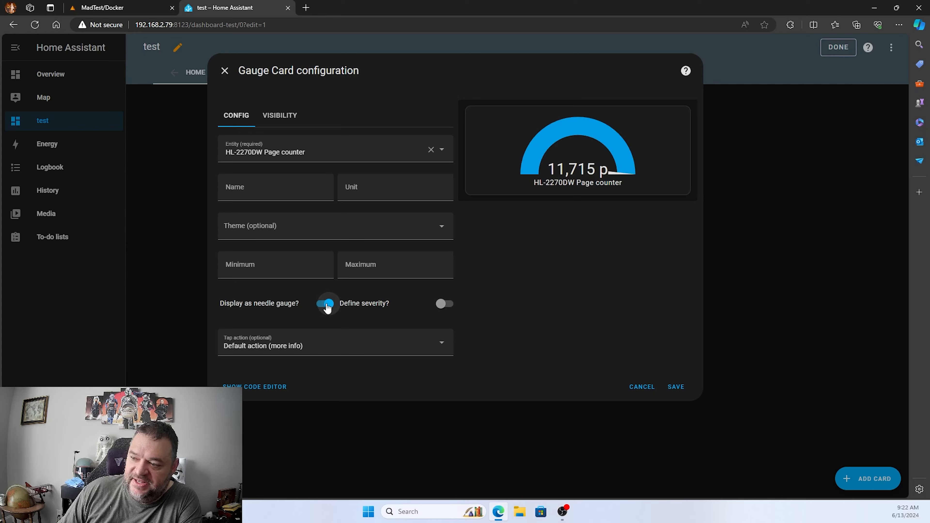
click(325, 305)
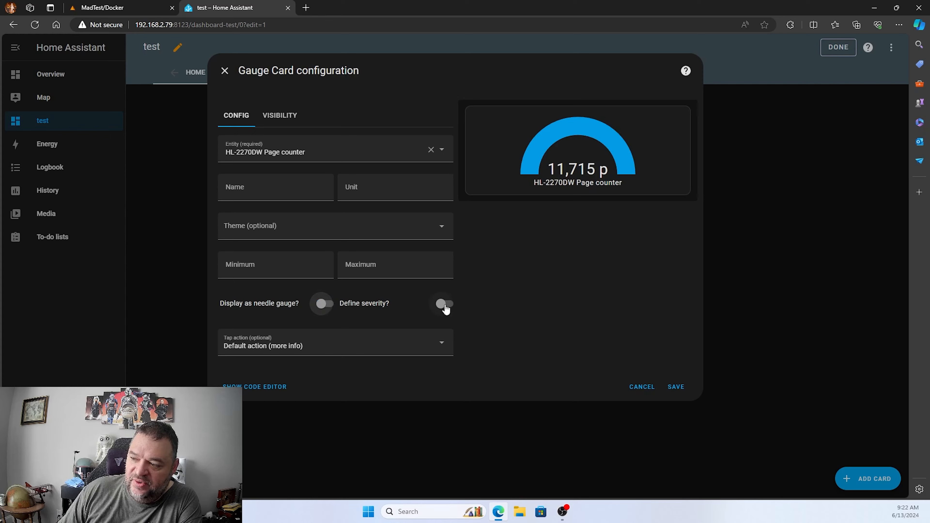
click(444, 306)
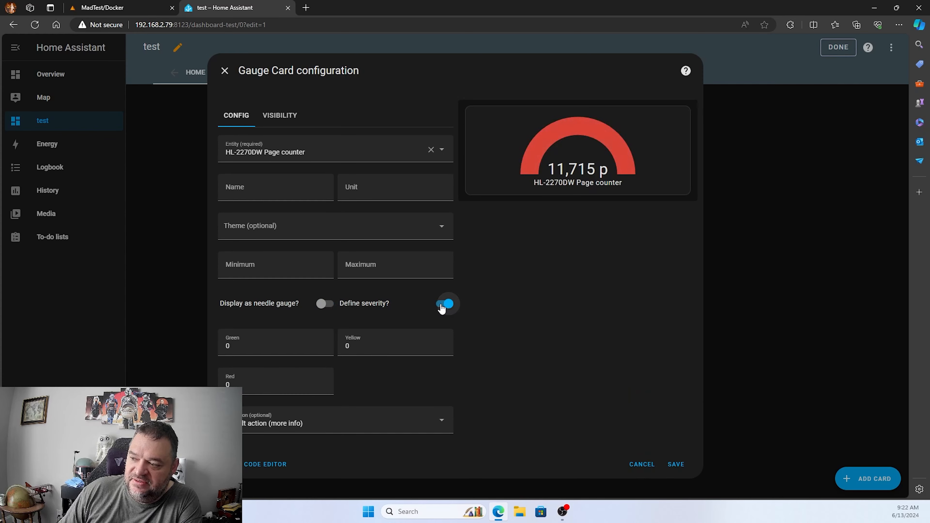
click(444, 305)
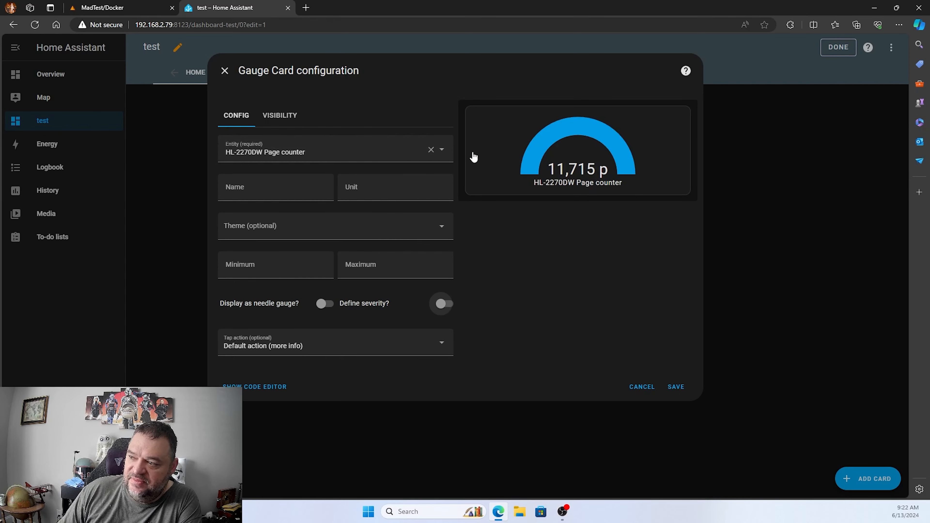
Try HL-2270DW Drum remaining pages as the gauge's entity and settle on HL-2270DW Black toner remaining
click(443, 150)
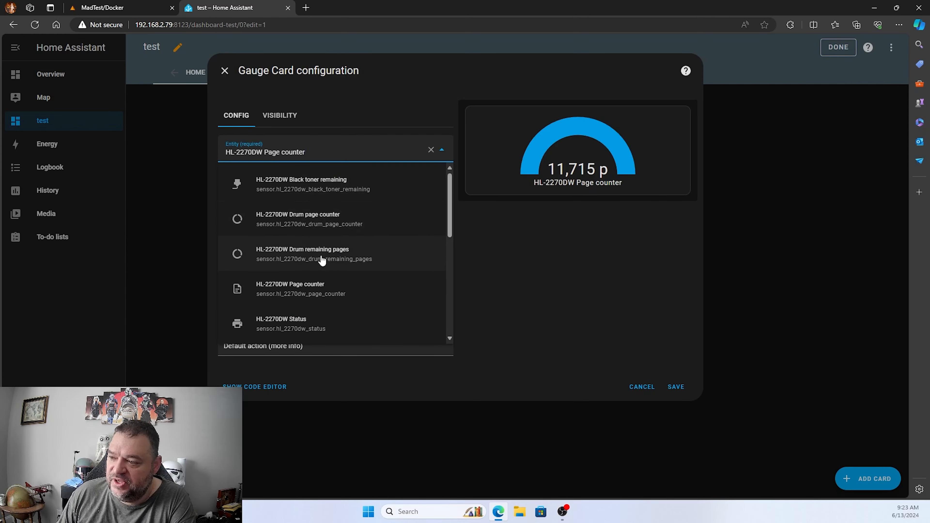
click(313, 255)
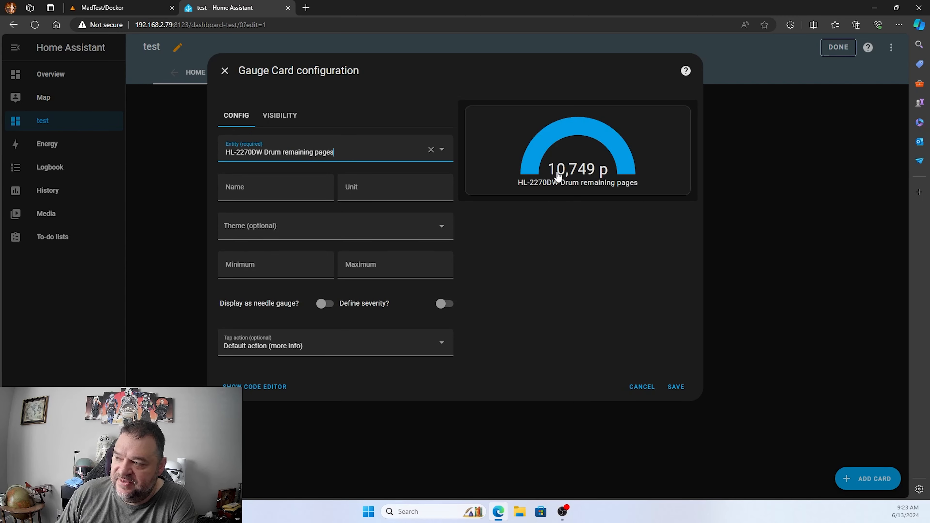
click(442, 150)
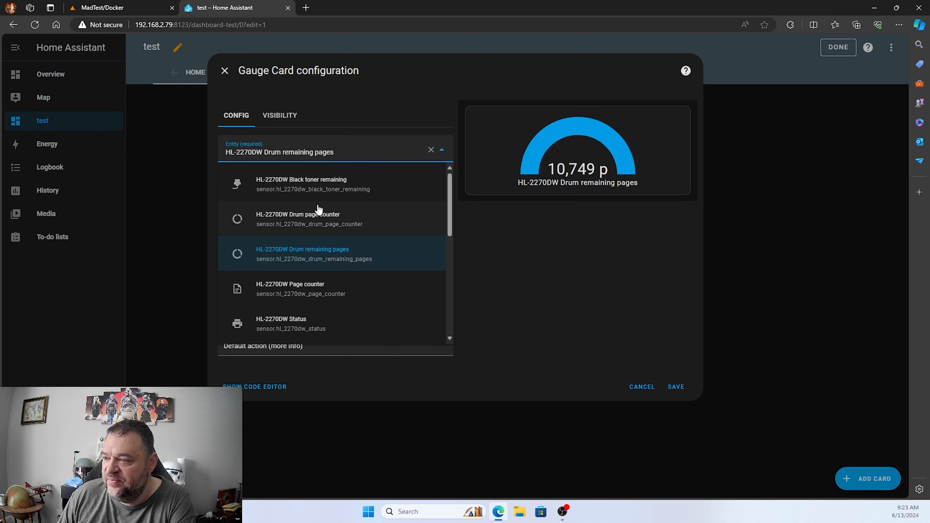
click(299, 183)
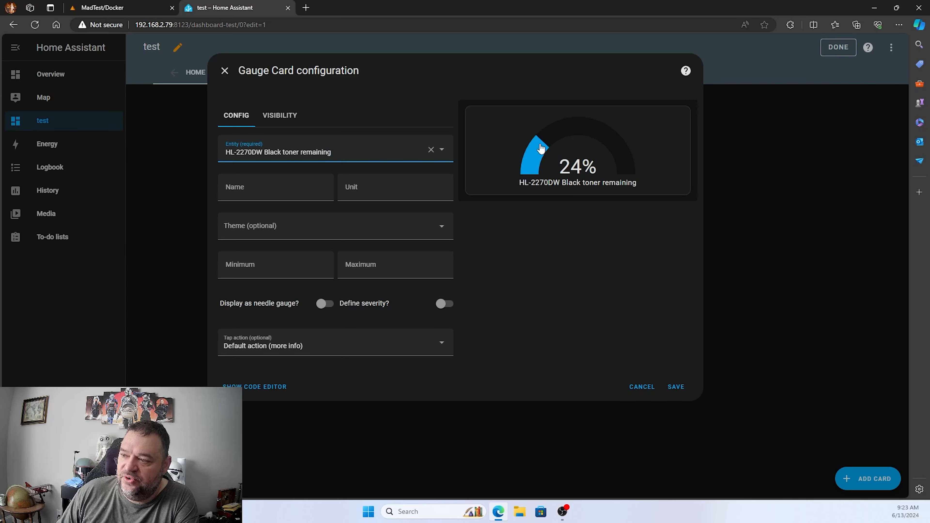
Name the toner gauge "My Printer" and save the card to the Home view
click(283, 187)
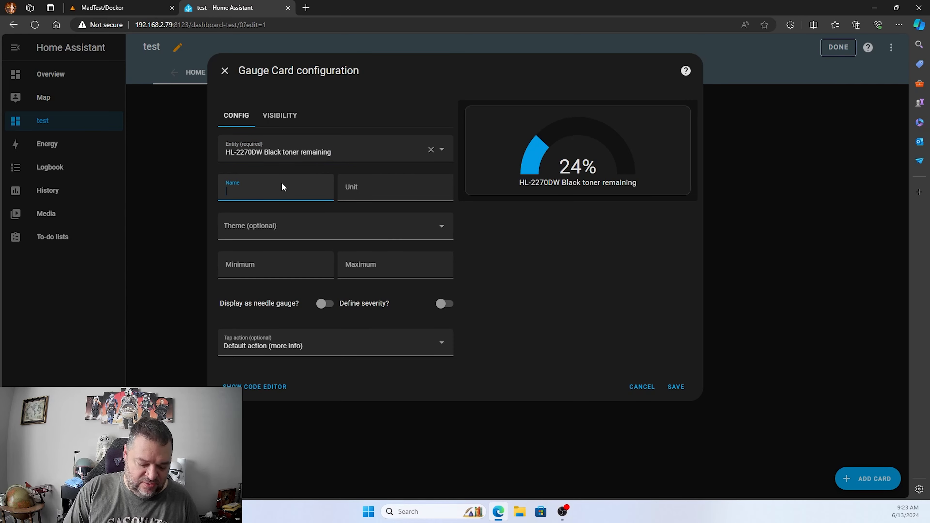
text(My Pr)
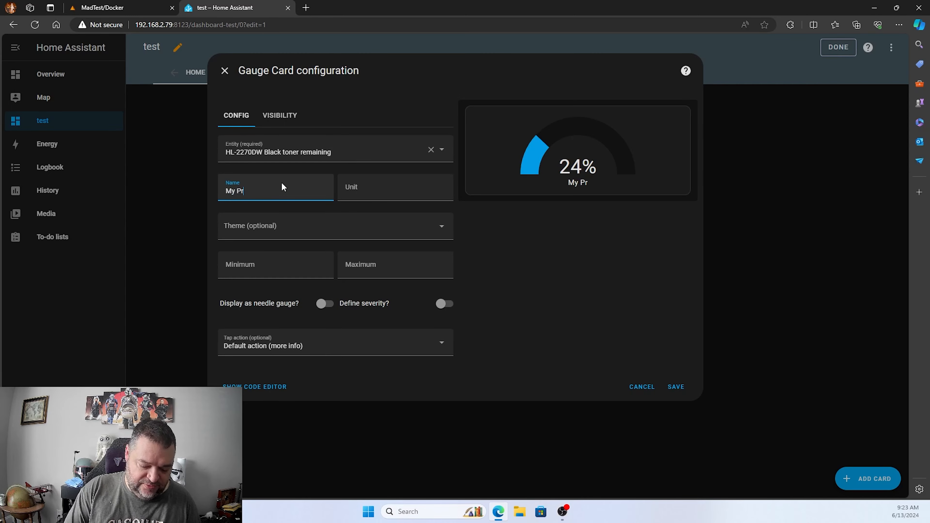
text(inter)
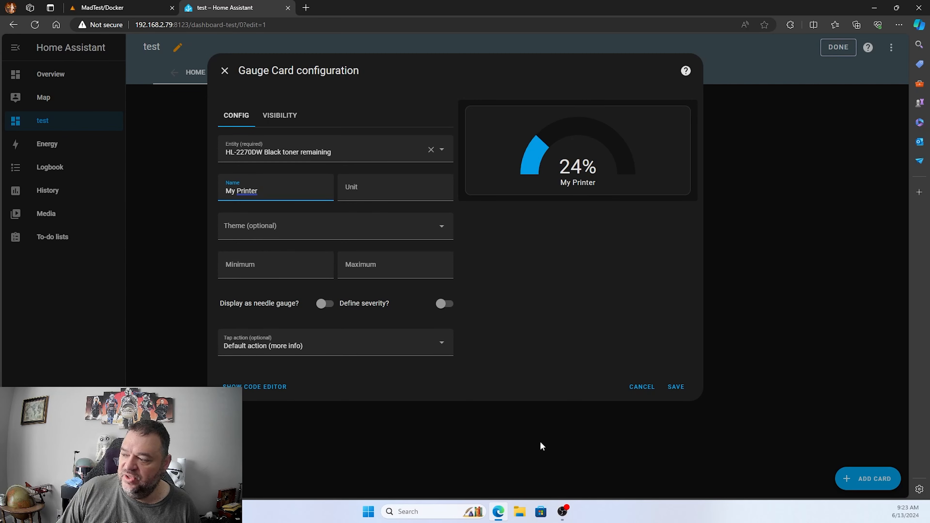
click(675, 387)
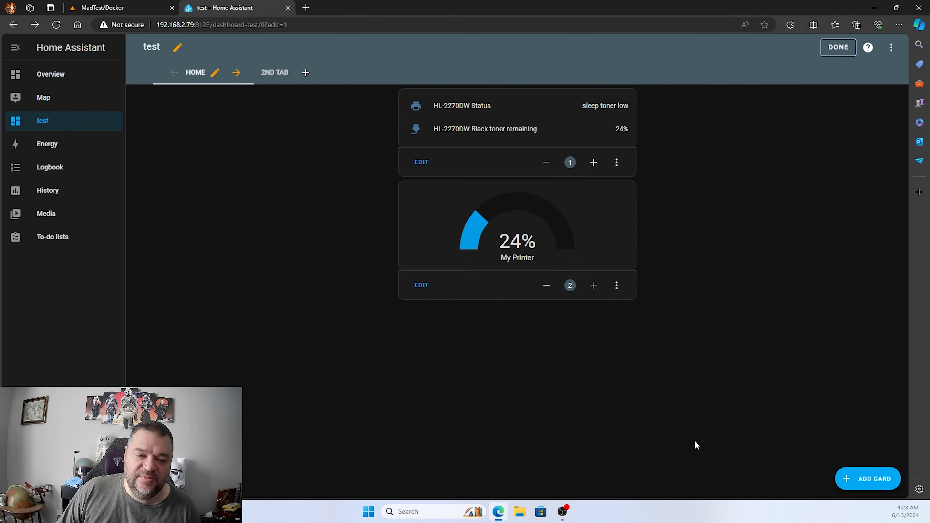
Start adding a Grid card to the Home view below the existing cards
click(861, 476)
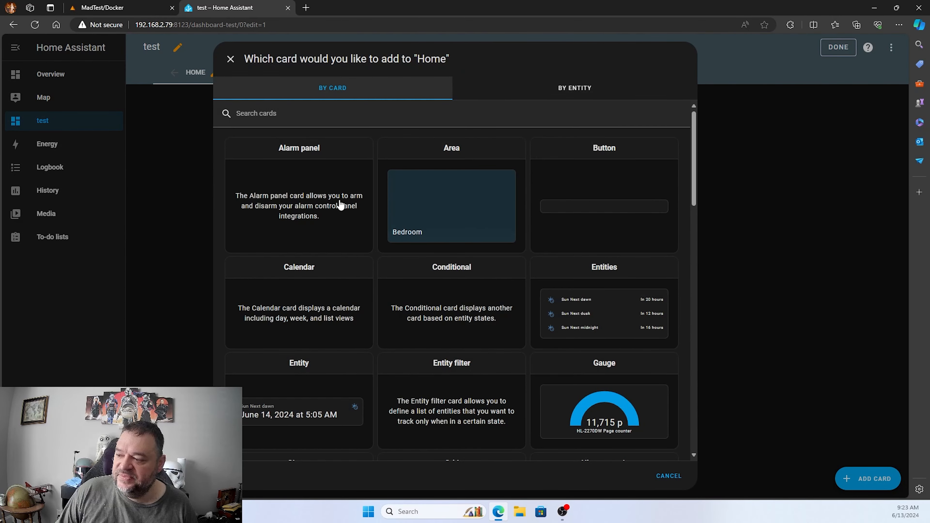
scroll(339, 216, down, 3)
scroll(338, 230, down, 3)
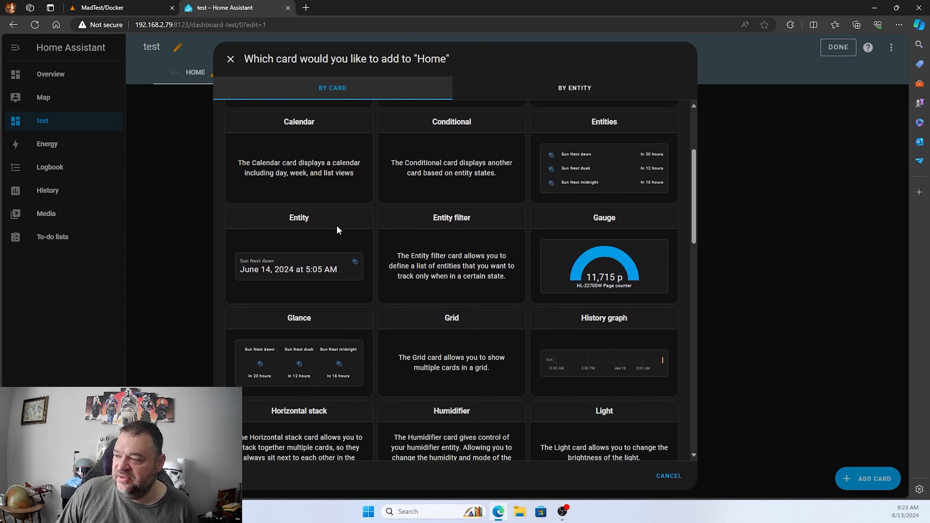
scroll(324, 245, down, 3)
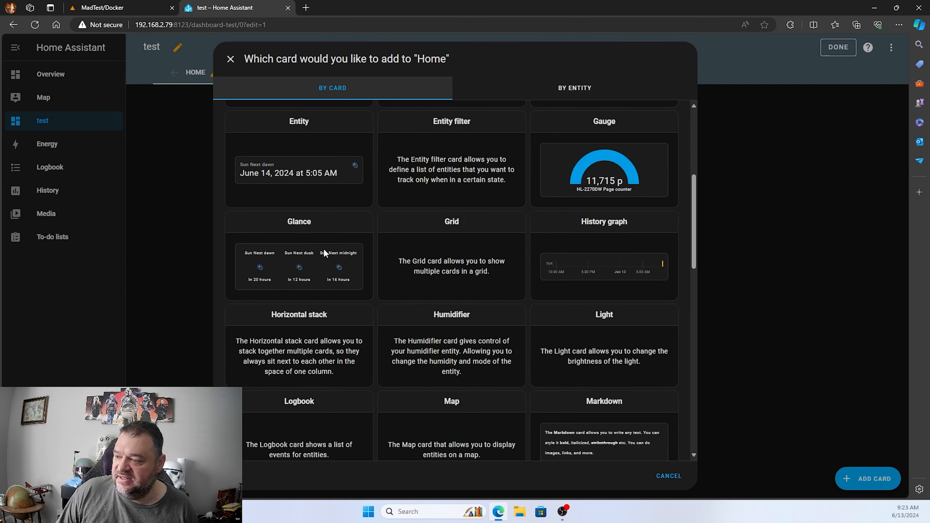
click(462, 197)
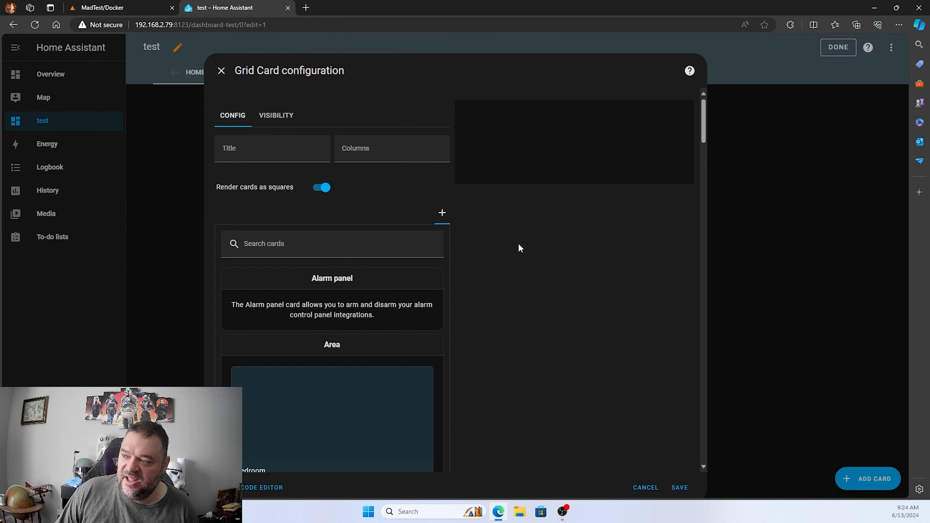
Insert a Gauge card for HL-2270DW Page counter as the first card in the grid
scroll(312, 254, down, 8)
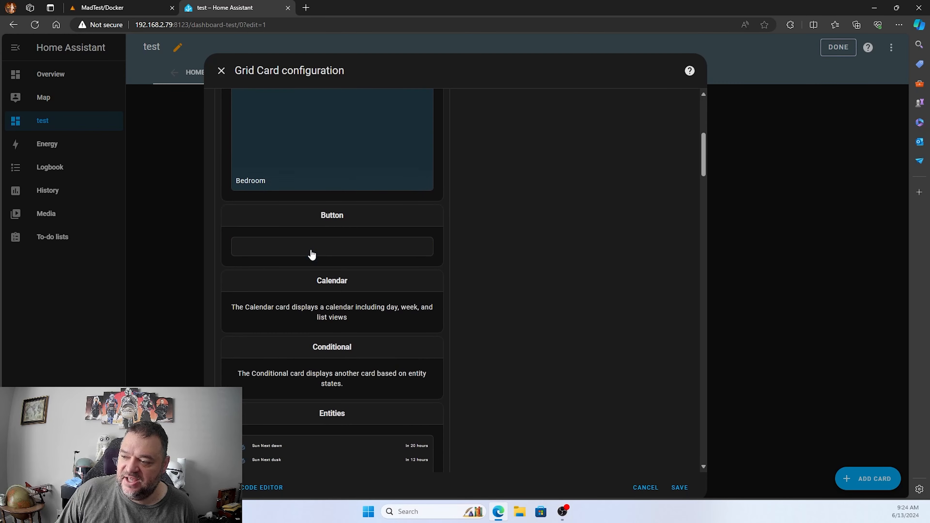
scroll(312, 252, up, 10)
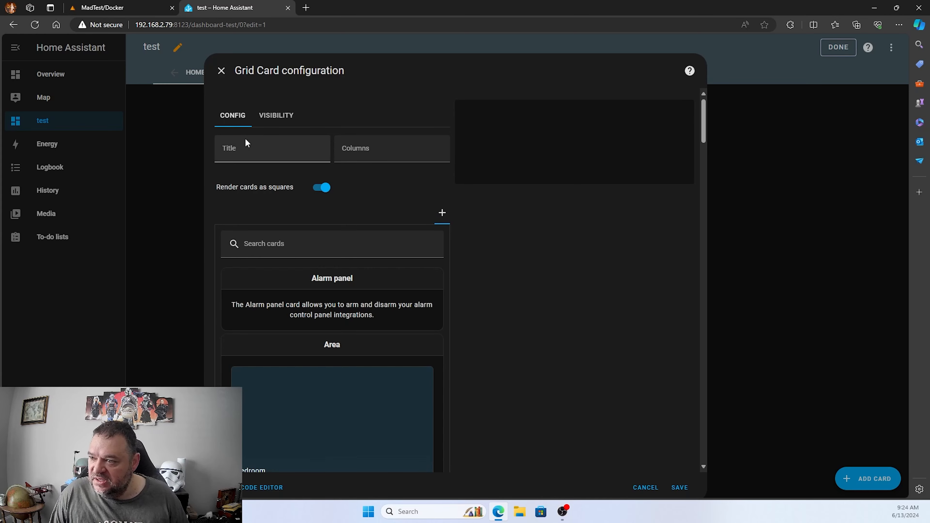
scroll(284, 235, down, 5)
scroll(283, 237, down, 8)
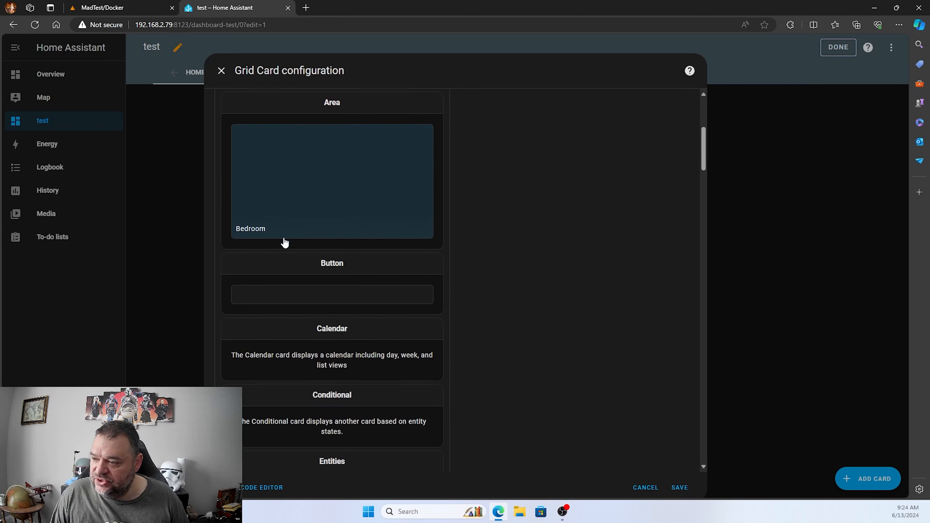
scroll(285, 249, down, 3)
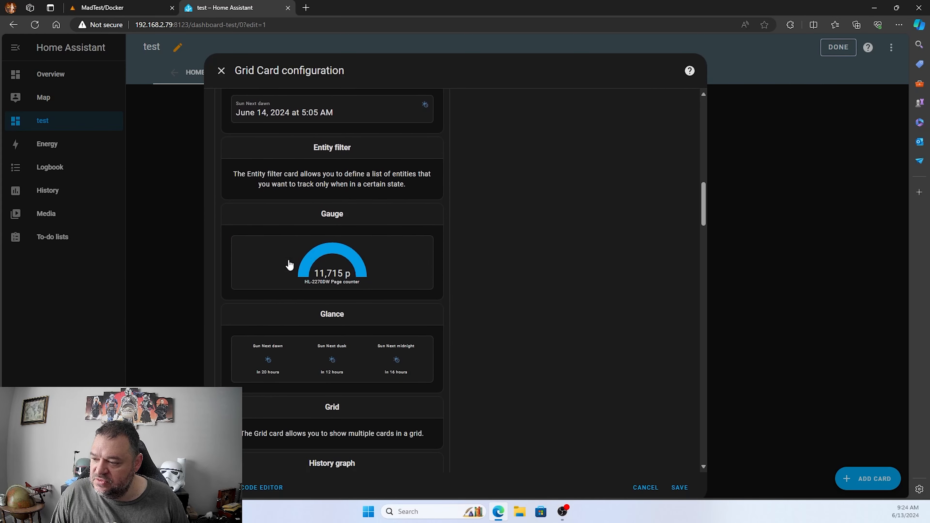
click(340, 263)
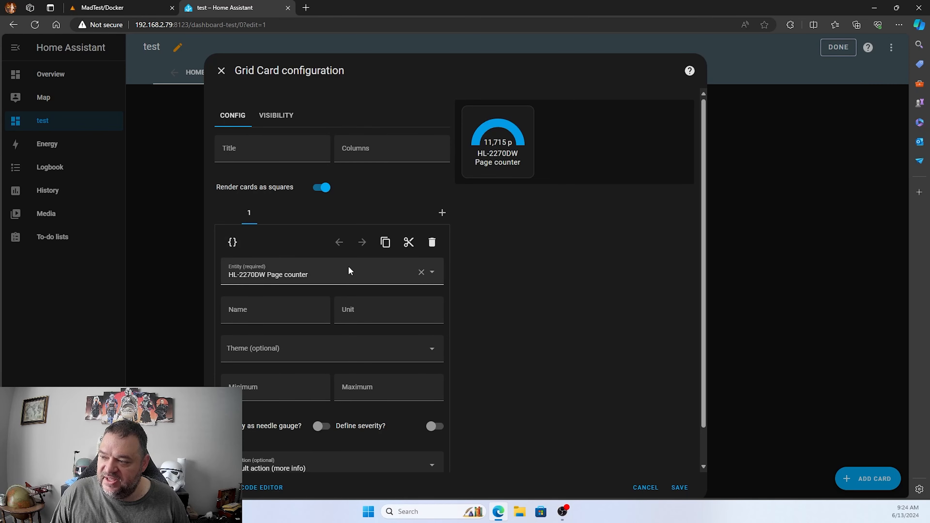
Add a second Gauge card to the grid and set its entity to HL-2270DW Black toner remaining
scroll(325, 221, down, 1)
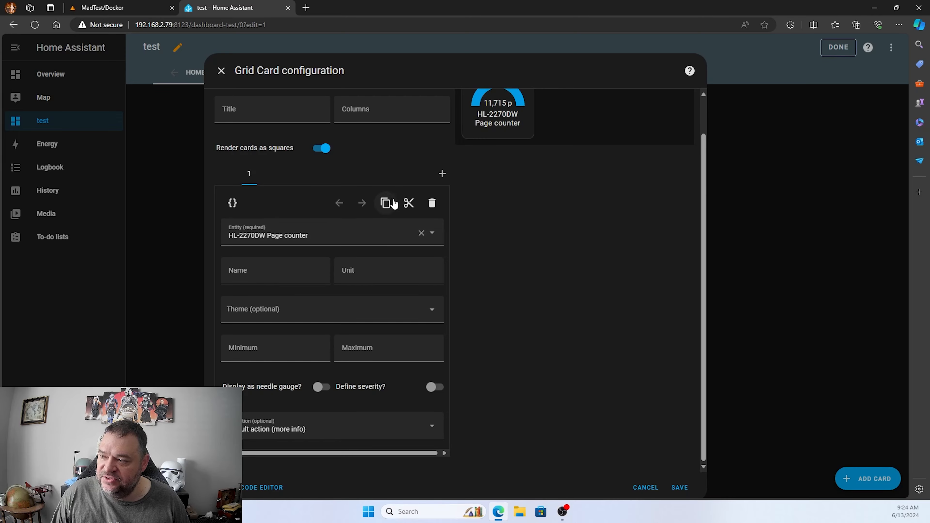
click(442, 175)
scroll(364, 234, down, 5)
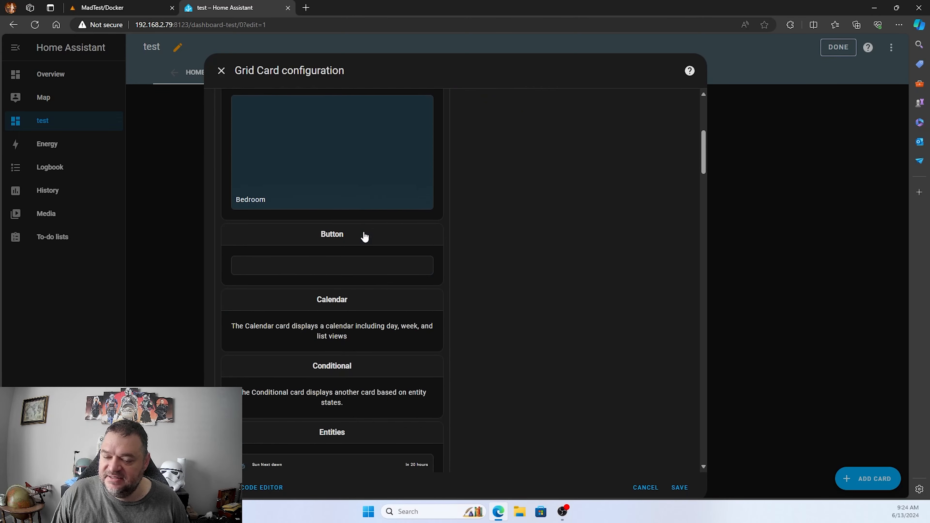
scroll(363, 235, down, 9)
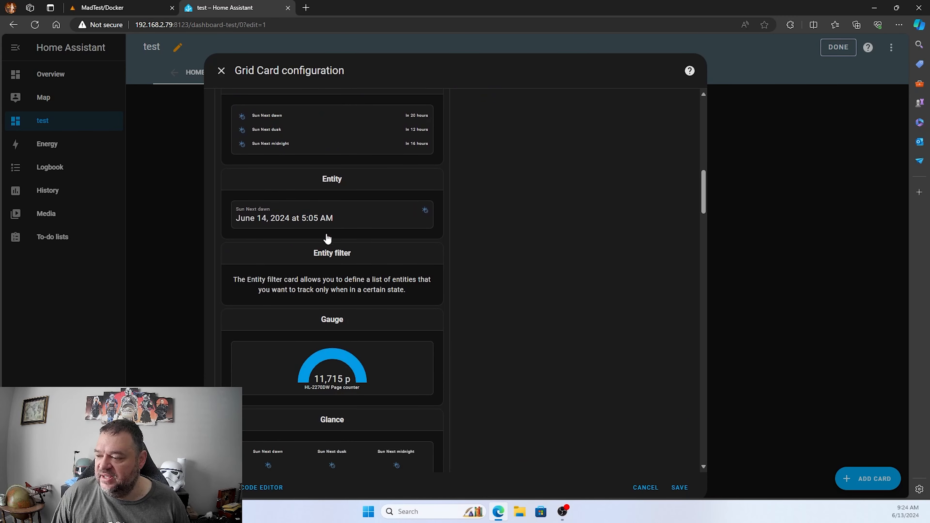
scroll(327, 238, down, 3)
click(323, 281)
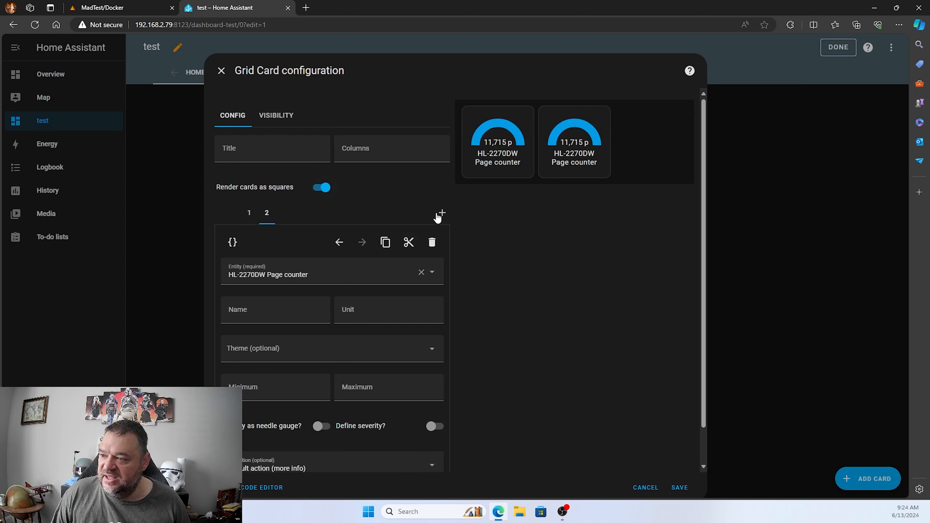
click(432, 274)
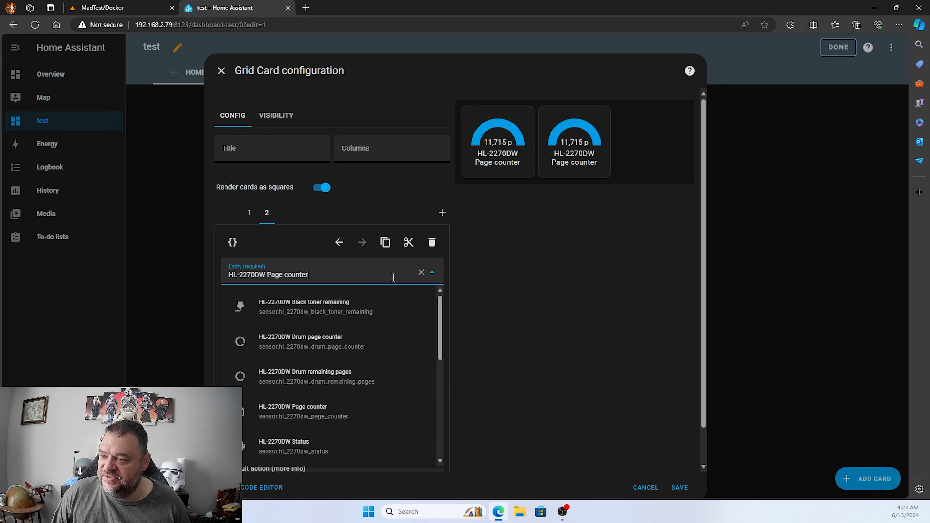
click(323, 307)
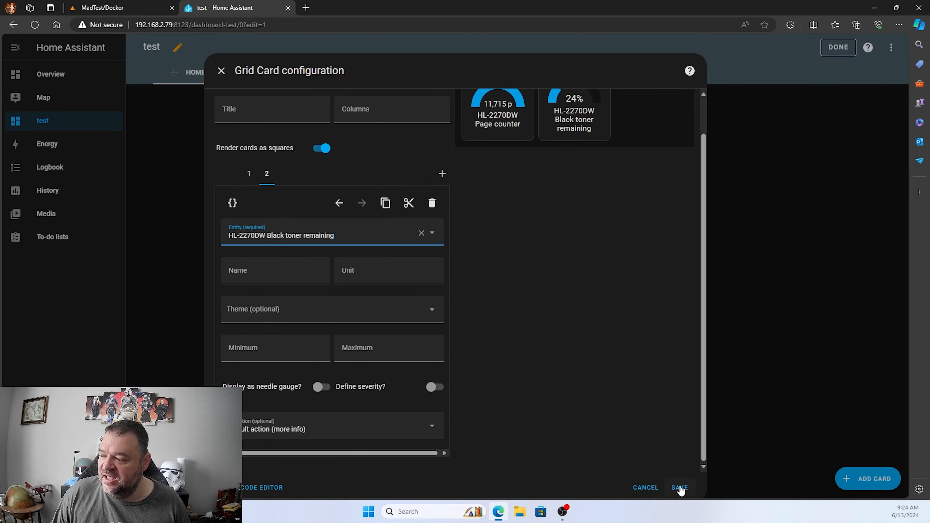
Save the Grid card holding the page counter and black toner gauges to the Home view
click(679, 487)
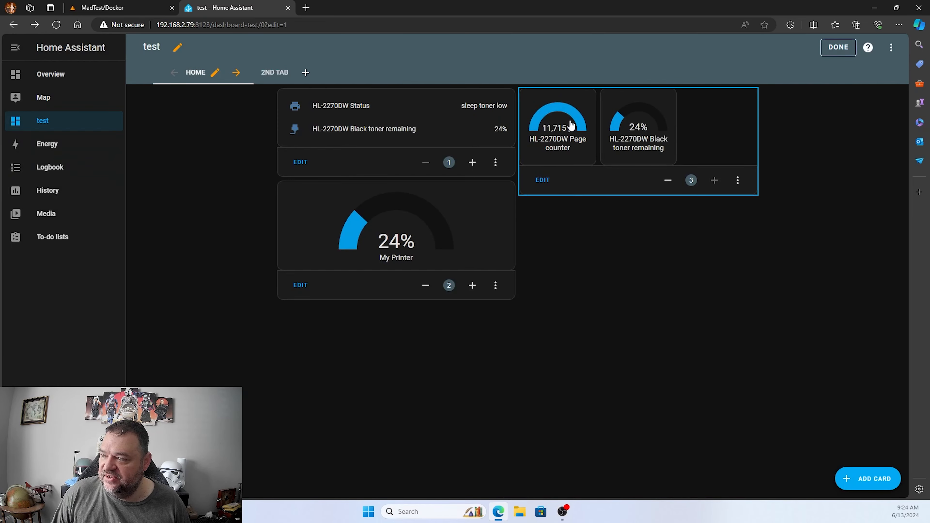
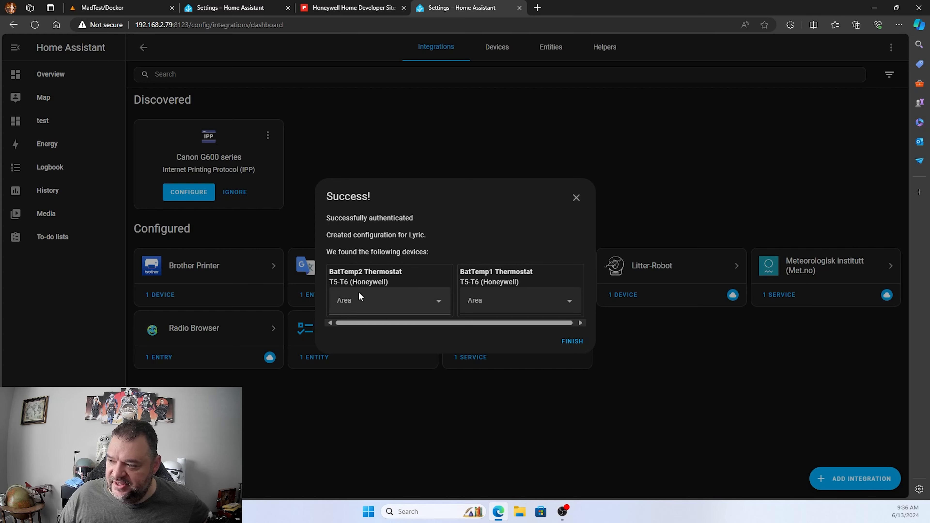
Assign BatTemp1 Thermostat to the Office area and BatTemp2 Thermostat to Kitchen, and finish the Lyric integration setup
click(569, 303)
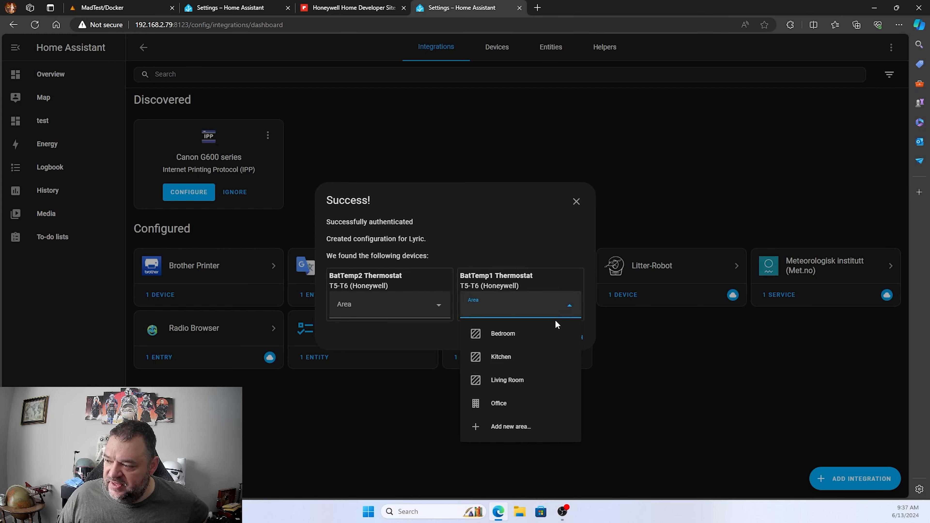
click(504, 403)
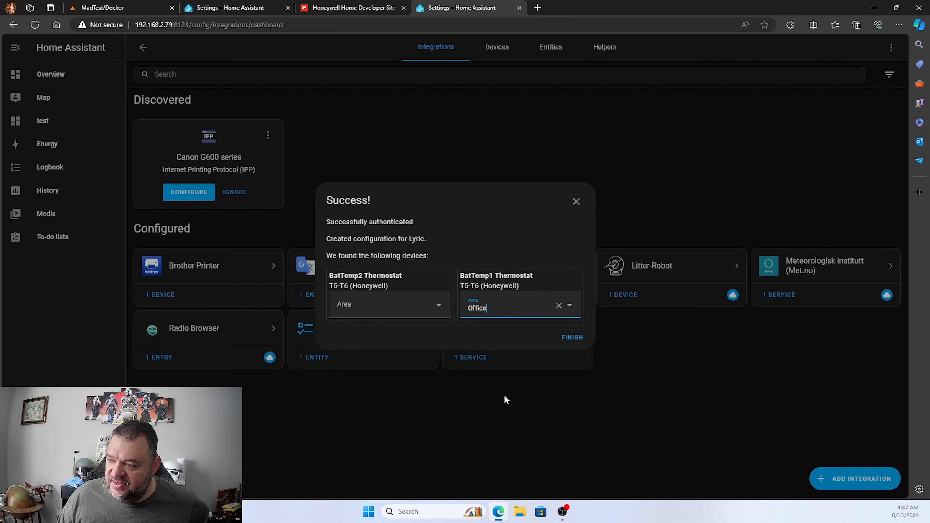
click(436, 307)
click(380, 358)
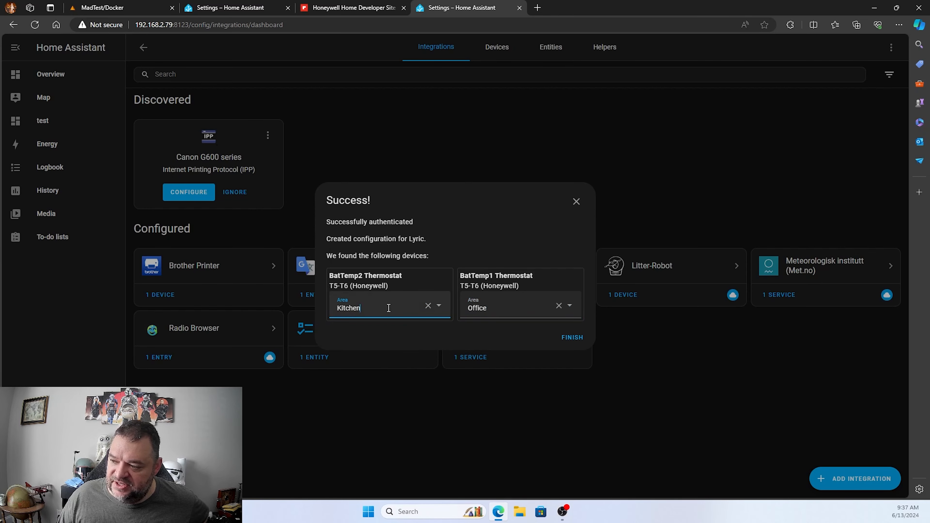
click(572, 338)
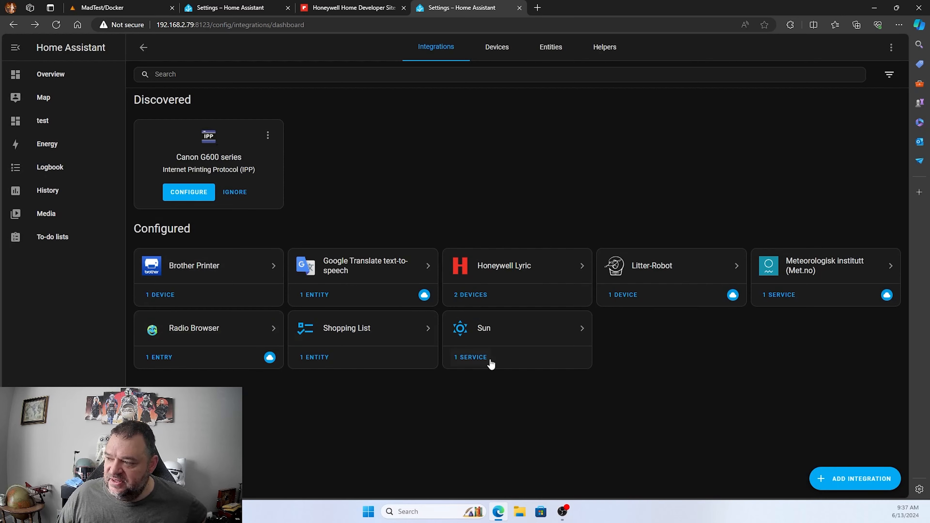
Review the Honeywell Lyric devices, the BatTemp1 Thermostat's sensors and the integration's entity list
click(473, 294)
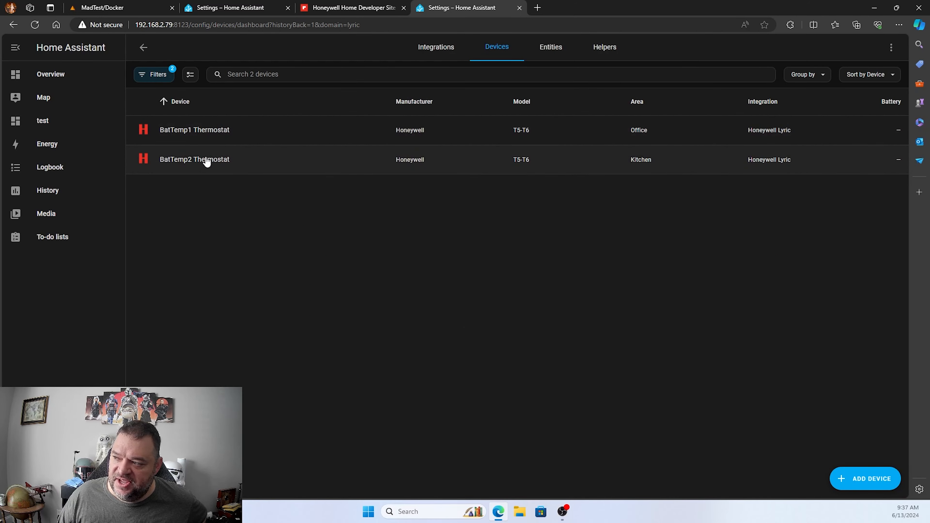
click(207, 130)
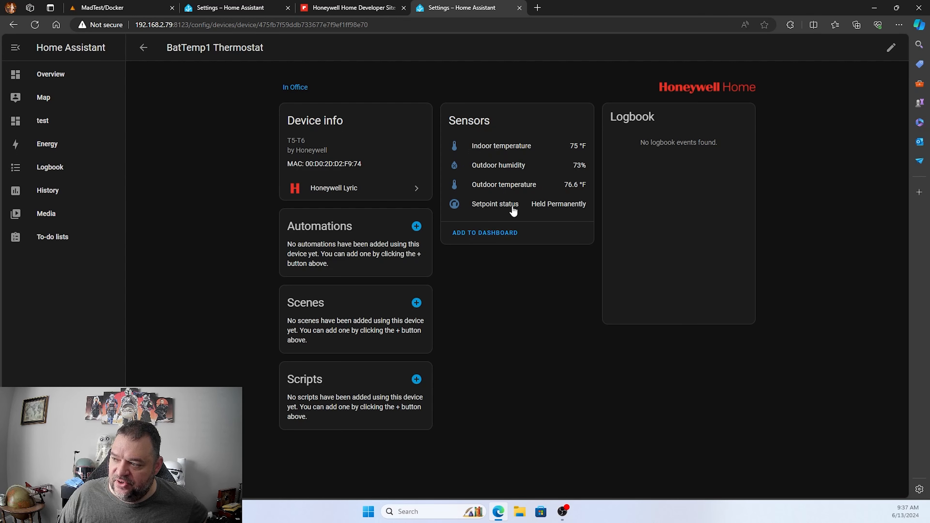
click(338, 191)
click(322, 175)
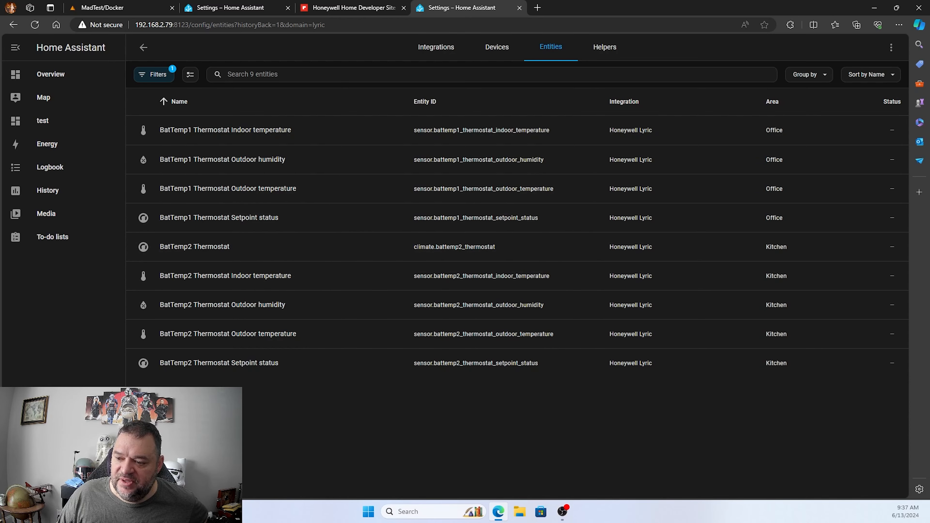
Open the test dashboard from the dashboards settings and put it into edit mode
click(50, 436)
click(461, 237)
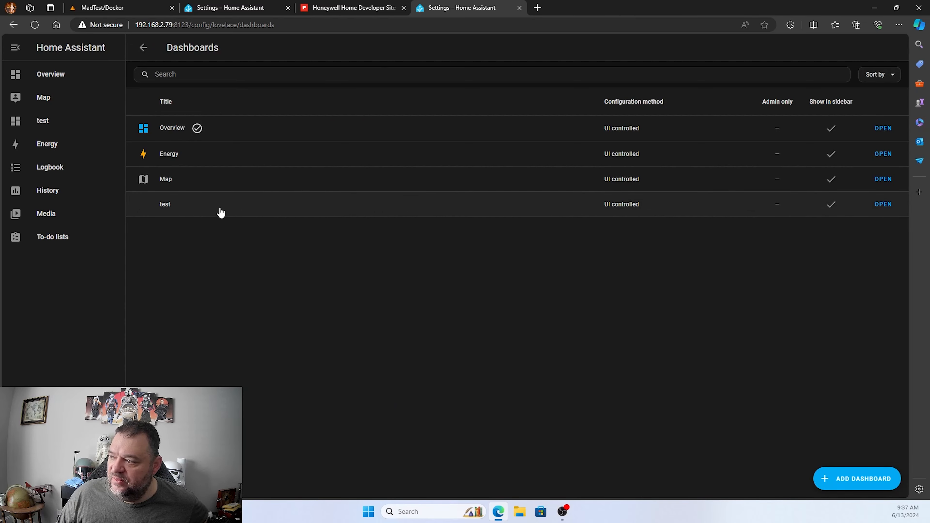
click(536, 212)
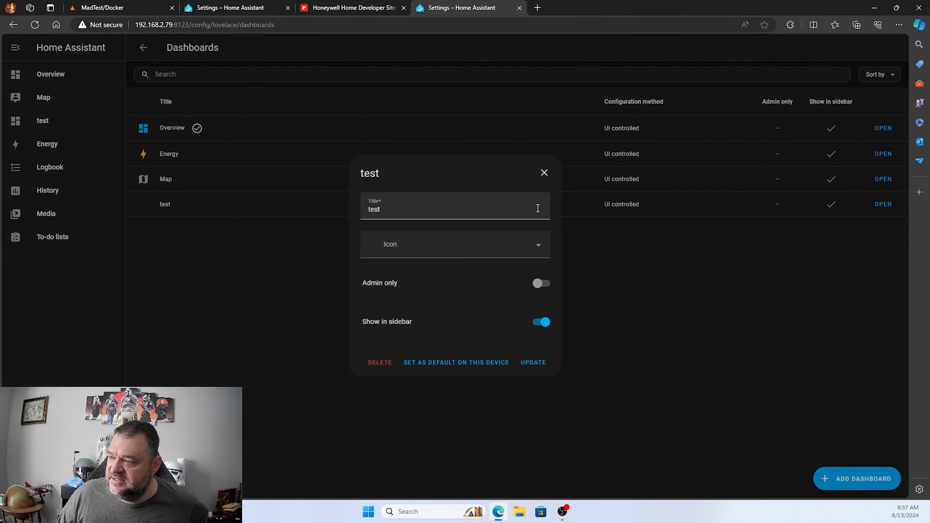
click(543, 174)
click(882, 204)
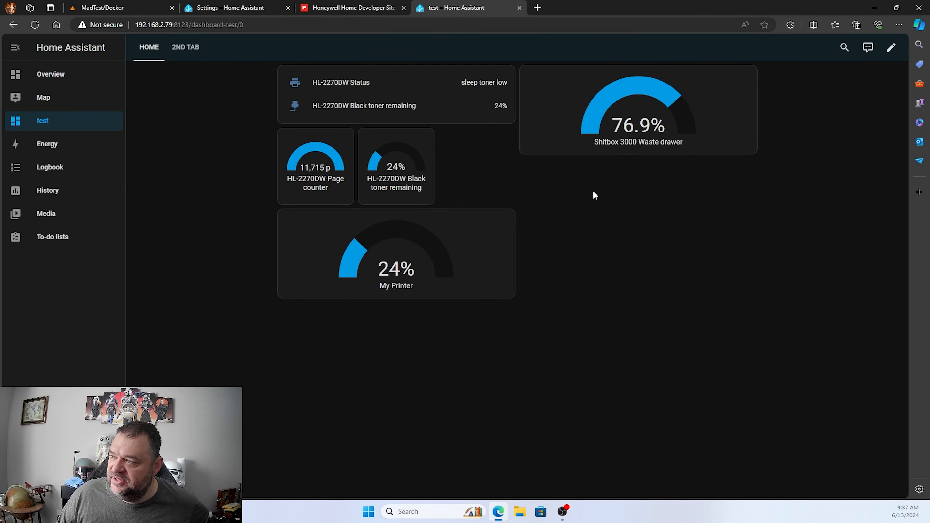
click(890, 48)
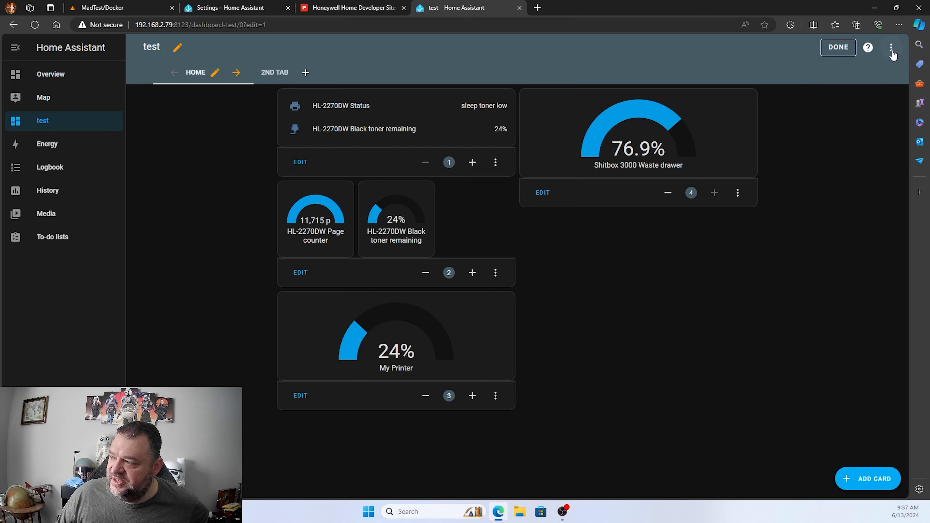
Add an Entity card for BatTemp1 Thermostat to the Home view and save it
click(861, 480)
scroll(445, 277, down, 2)
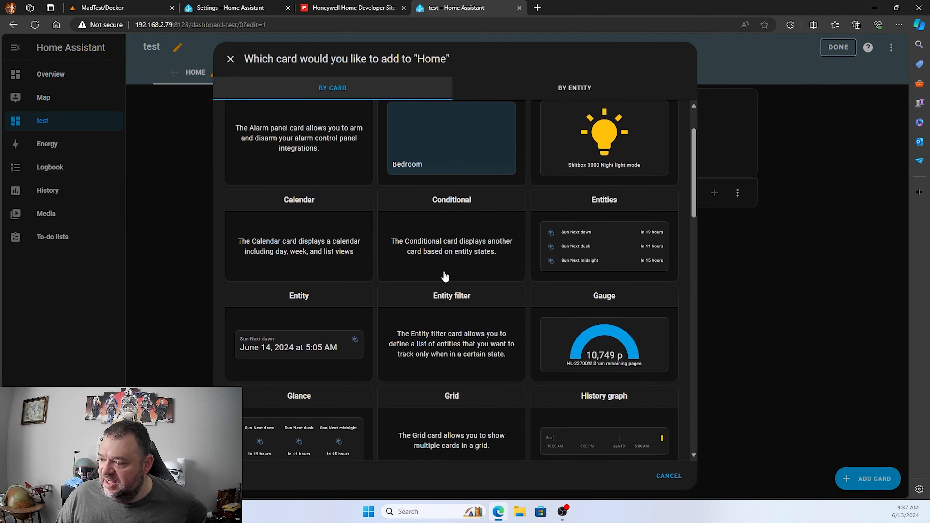
scroll(445, 277, down, 6)
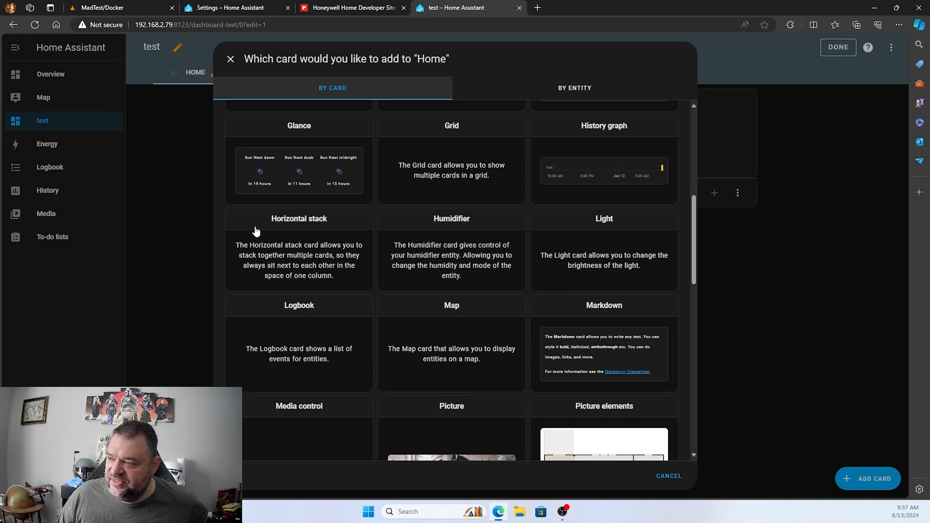
scroll(390, 266, down, 8)
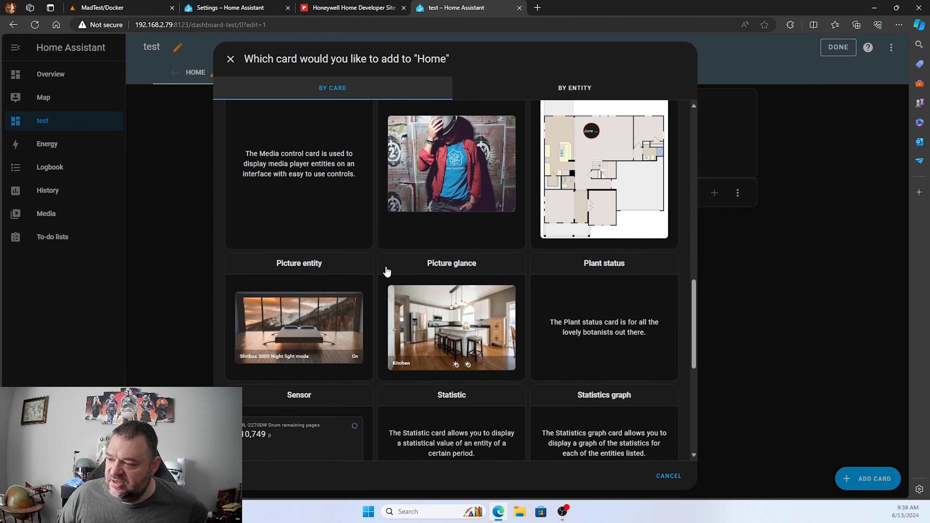
scroll(384, 250, down, 2)
scroll(385, 294, up, 10)
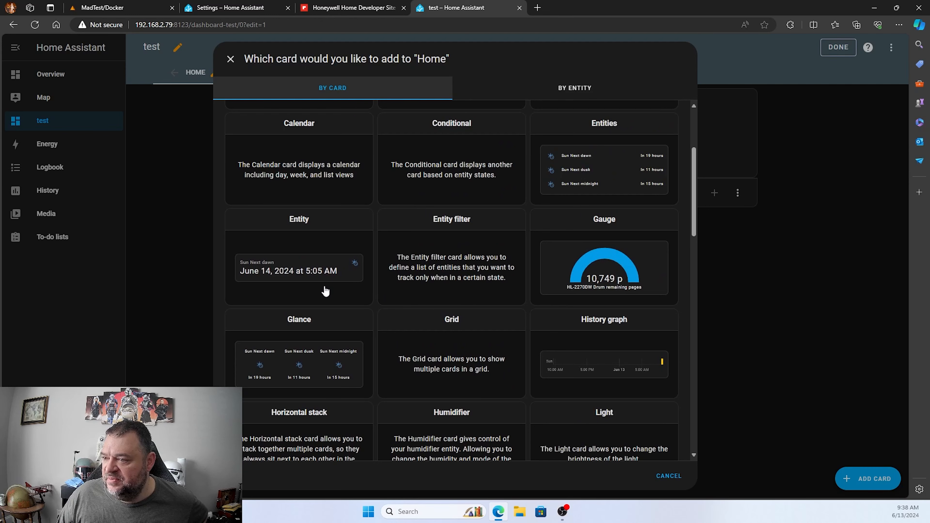
scroll(325, 291, up, 4)
scroll(325, 291, down, 3)
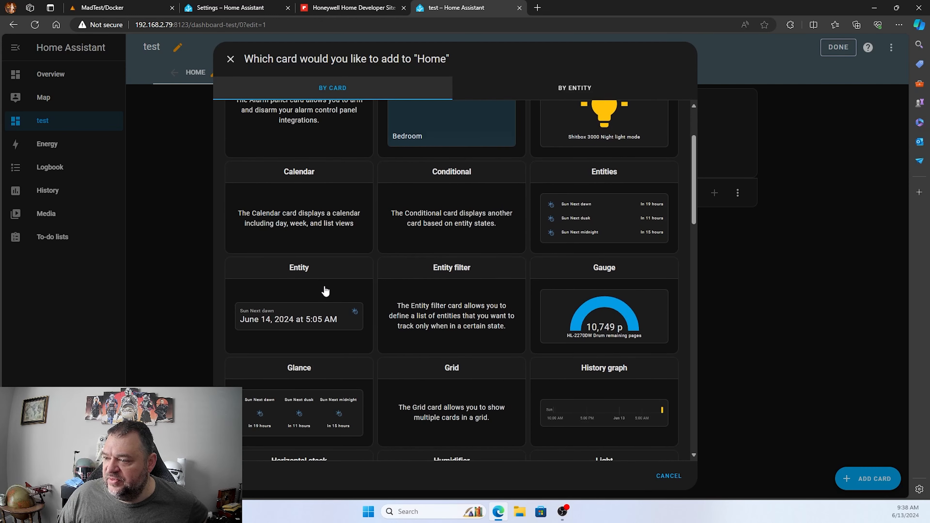
click(291, 270)
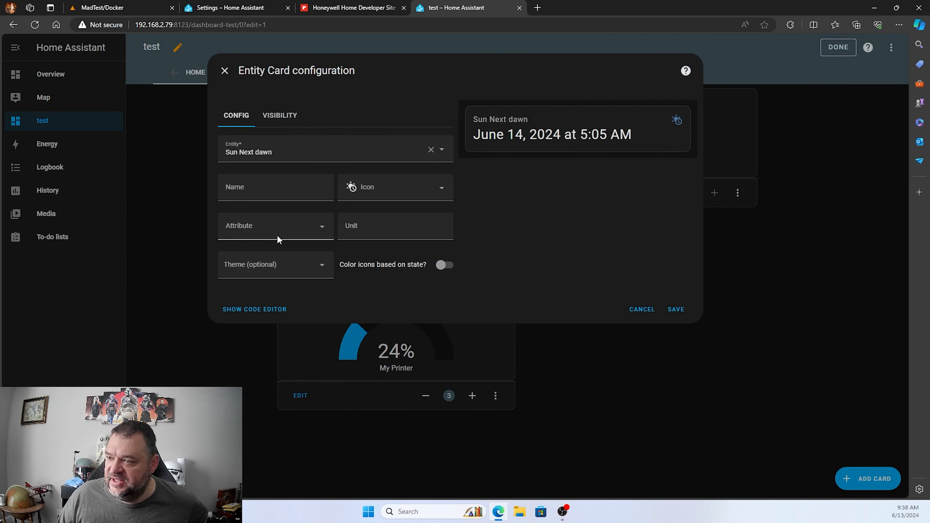
click(442, 150)
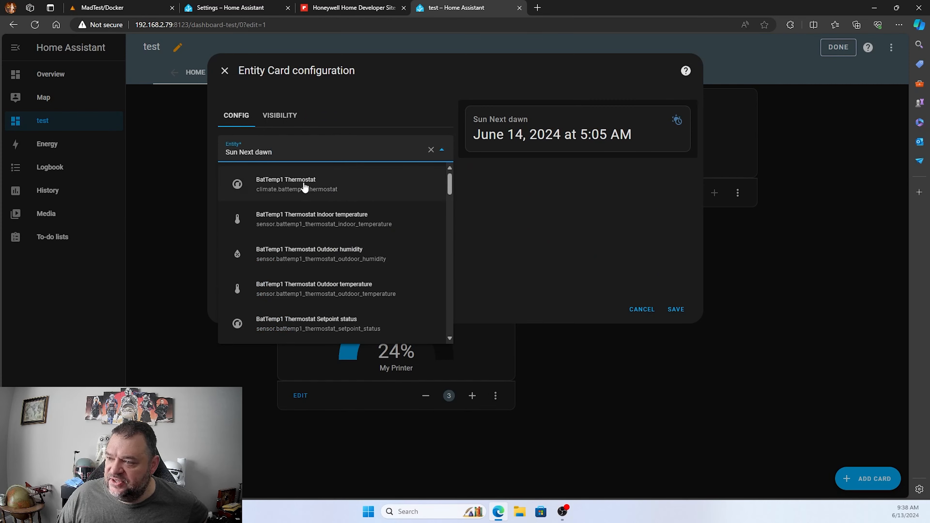
click(305, 185)
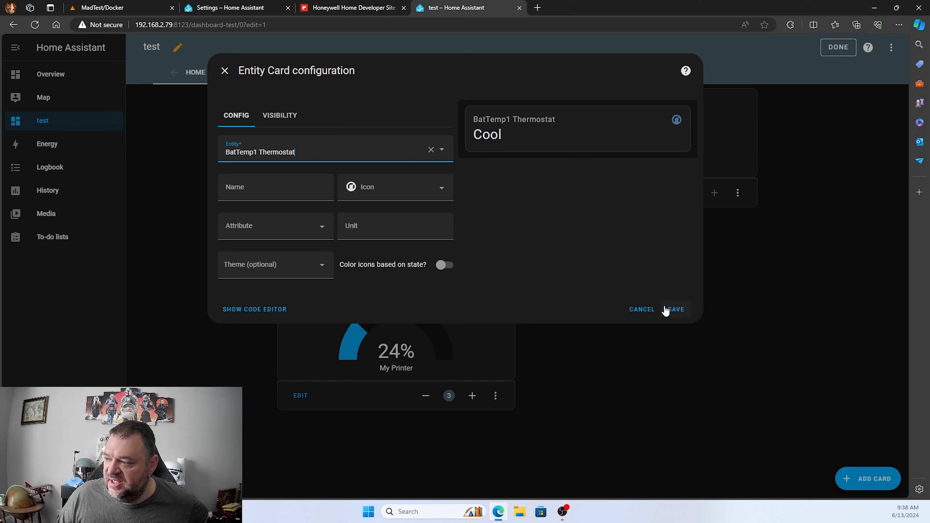
click(675, 309)
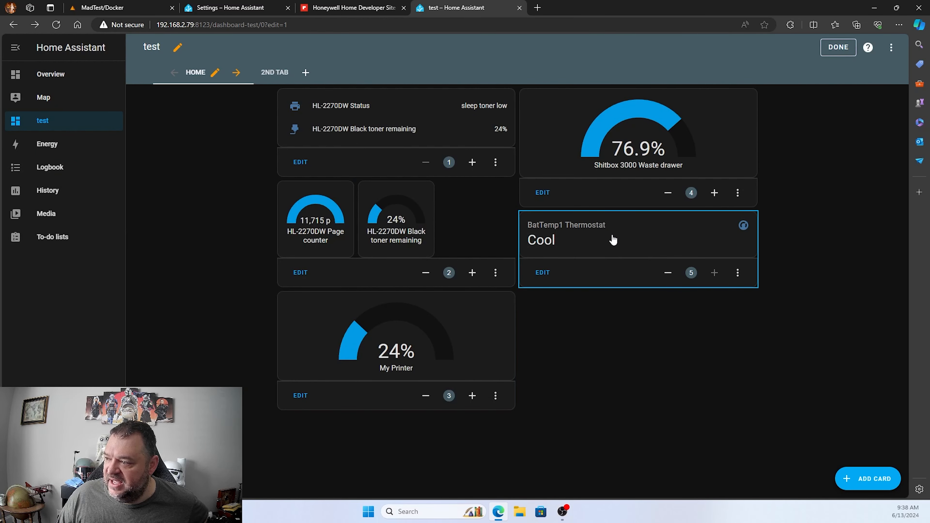
Change the new Entity card's entity to BatTemp1 Thermostat Indoor temperature and save the card
click(542, 272)
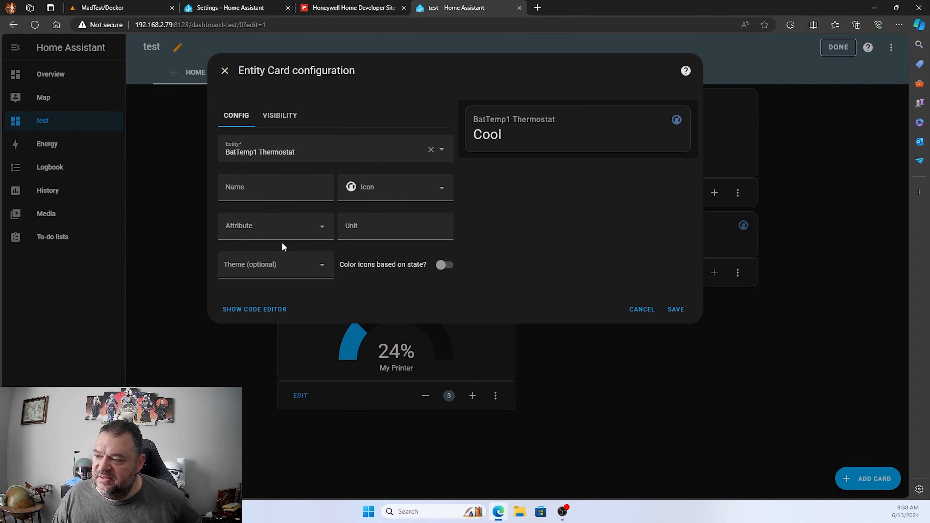
click(441, 150)
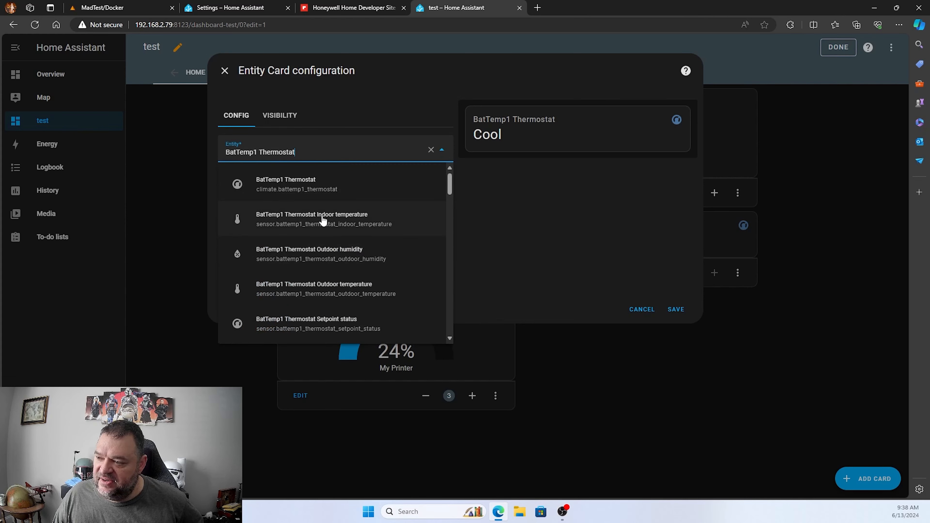
click(314, 222)
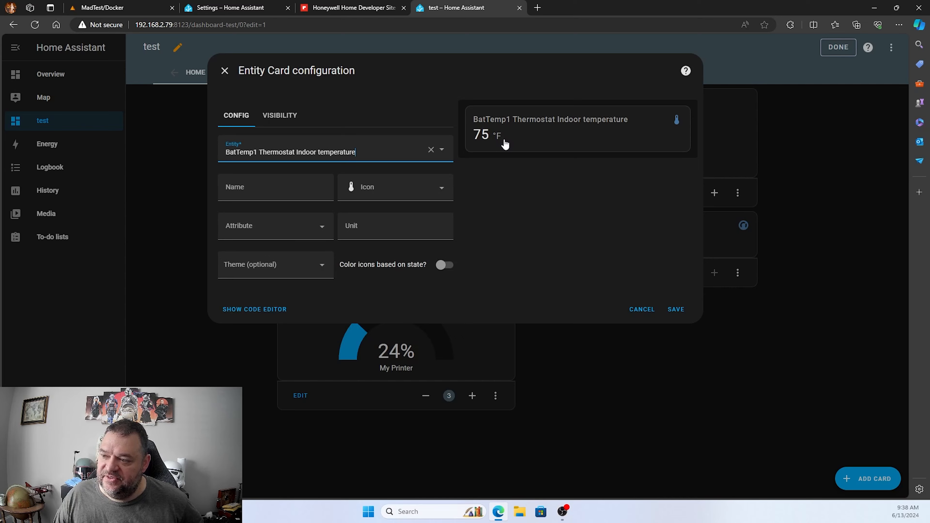
click(677, 311)
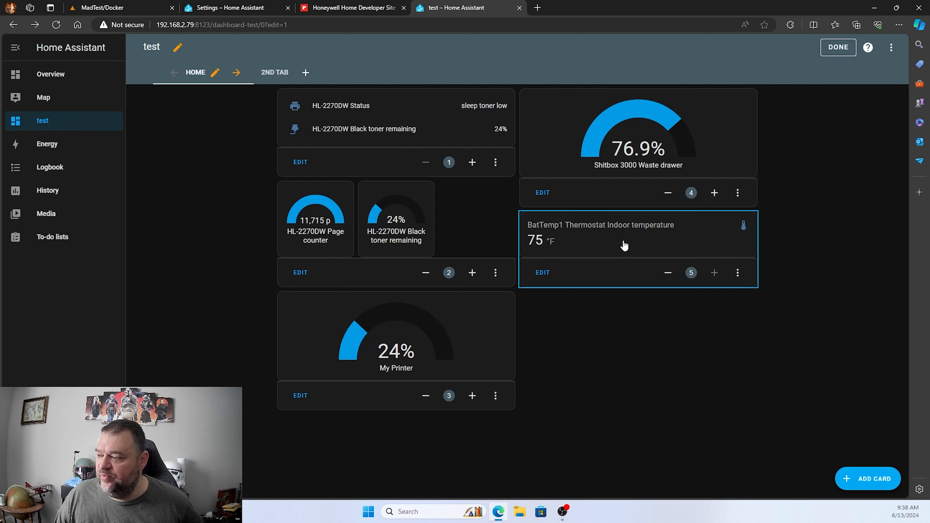
Add a Thermostat card for BatTemp2 Thermostat to the Home view and save it
click(861, 488)
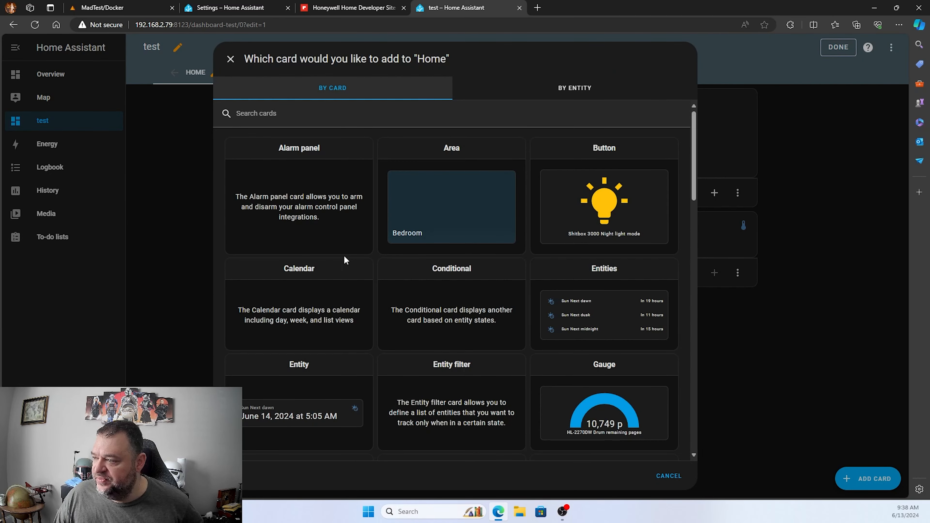
scroll(377, 252, down, 3)
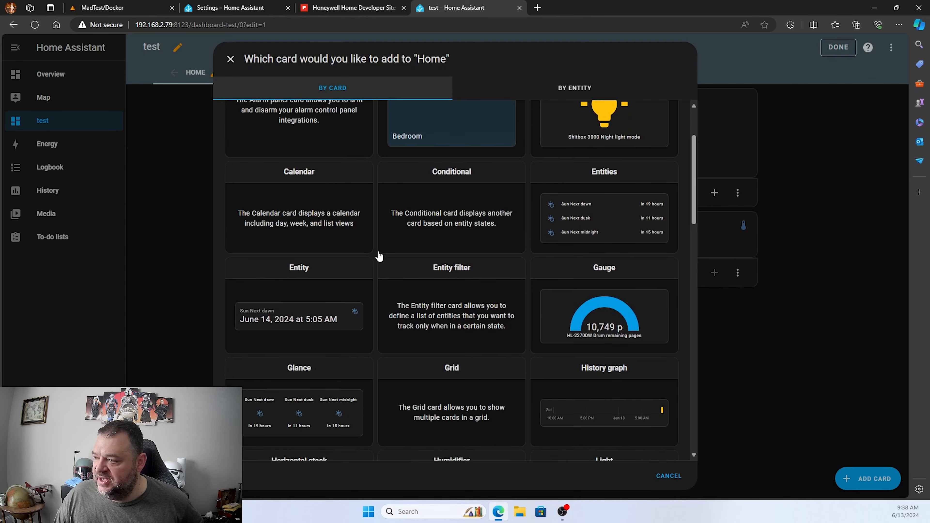
scroll(419, 245, up, 5)
scroll(405, 253, down, 6)
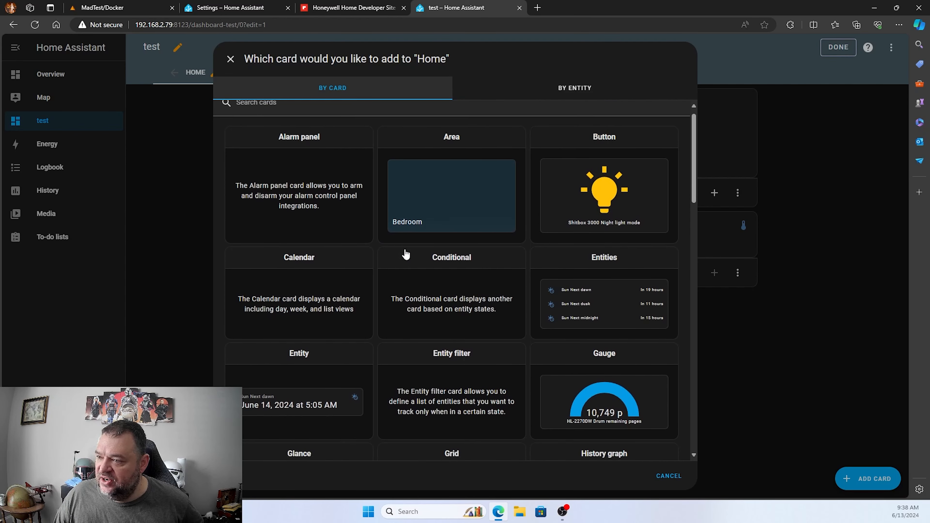
scroll(411, 259, down, 5)
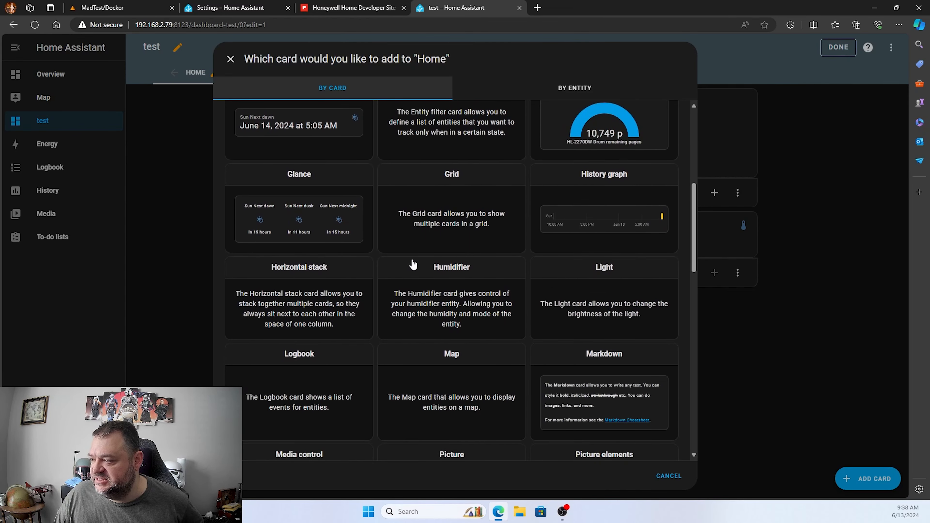
scroll(415, 266, down, 6)
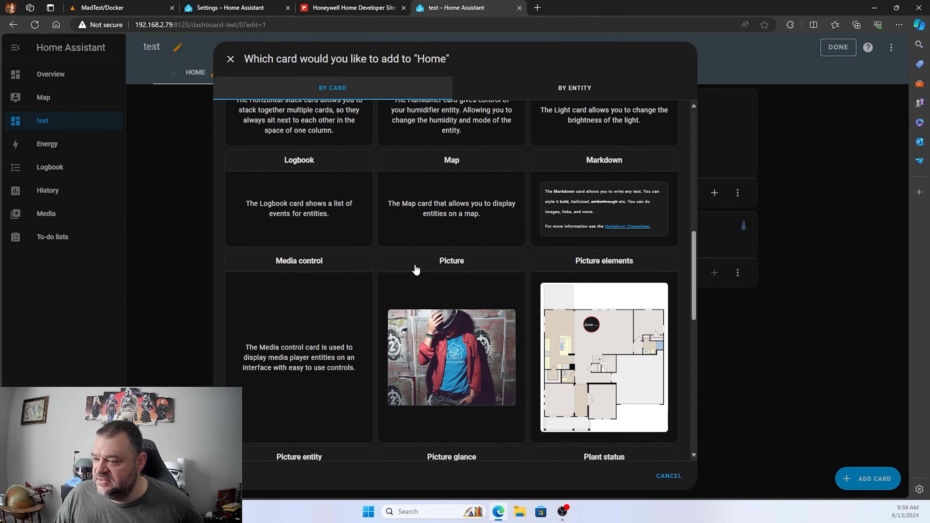
scroll(415, 270, down, 10)
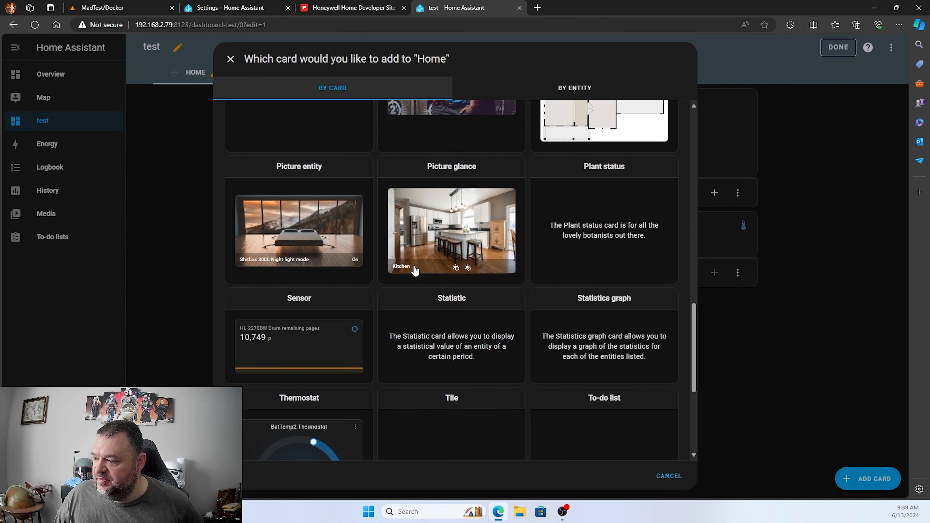
scroll(415, 270, down, 4)
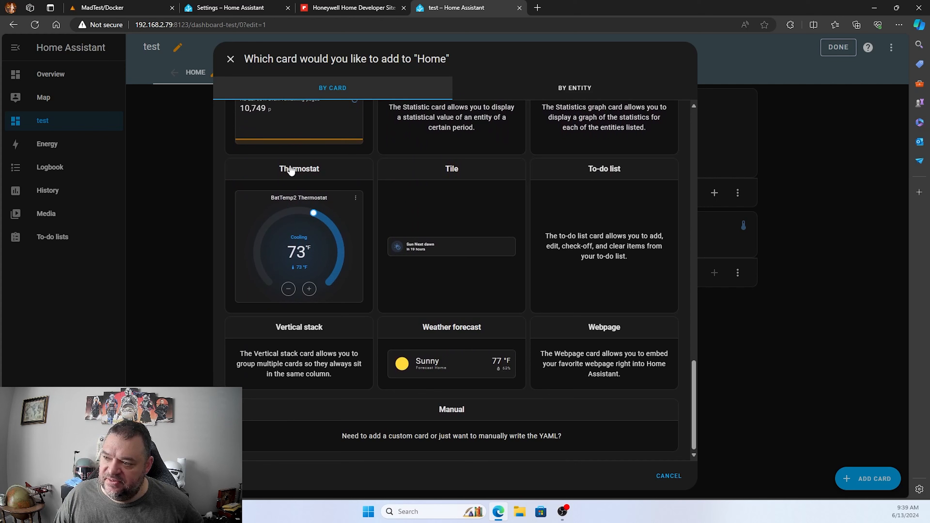
click(295, 237)
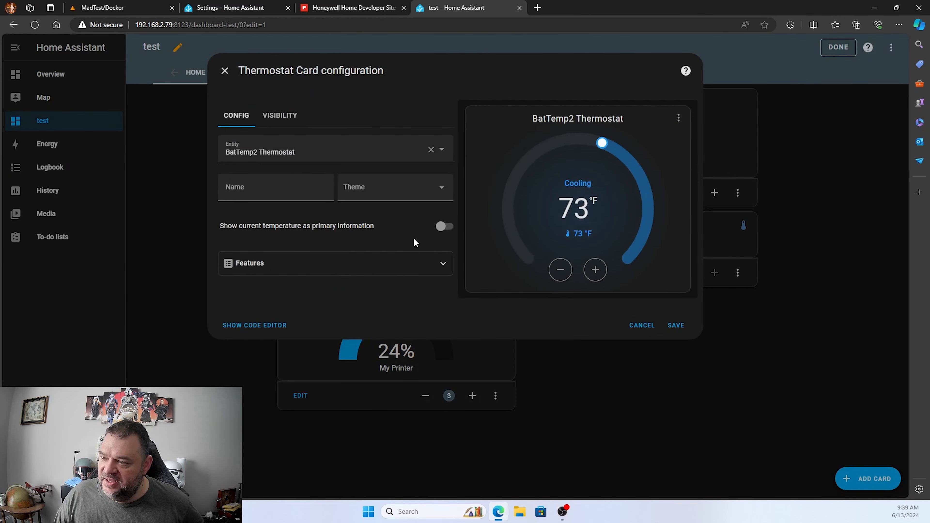
click(678, 327)
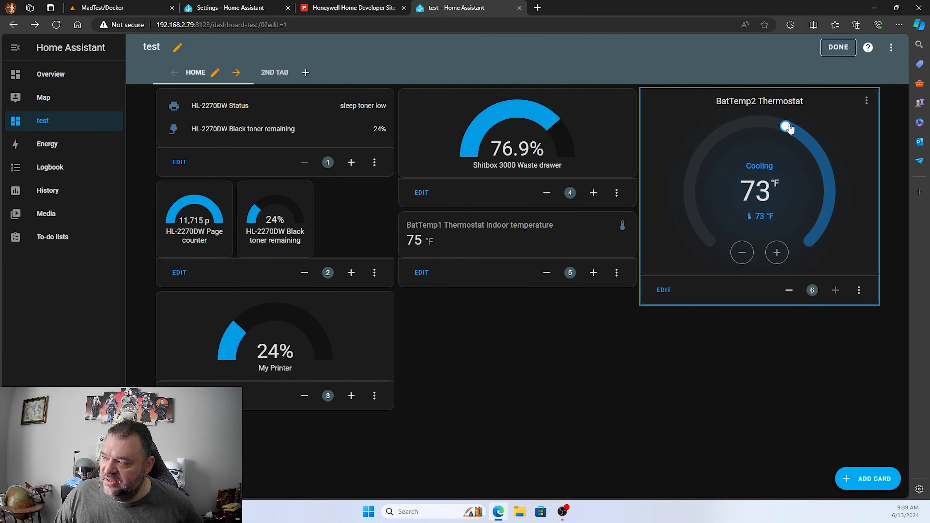
Raise the target temperature on the BatTemp2 Thermostat card to 76 °F
mouse_move(784, 126)
mouse_down()
mouse_move(805, 146)
mouse_move(770, 128)
mouse_move(796, 138)
mouse_move(786, 139)
mouse_up()
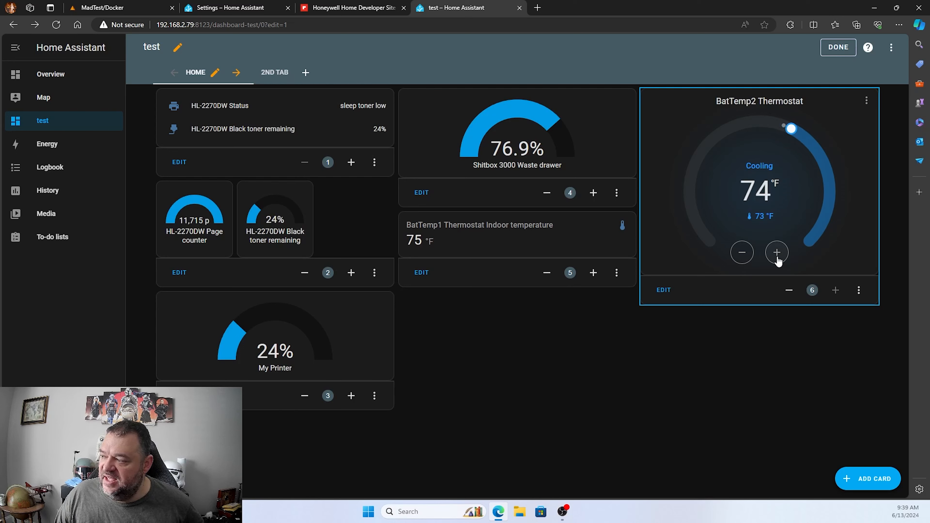
click(776, 252)
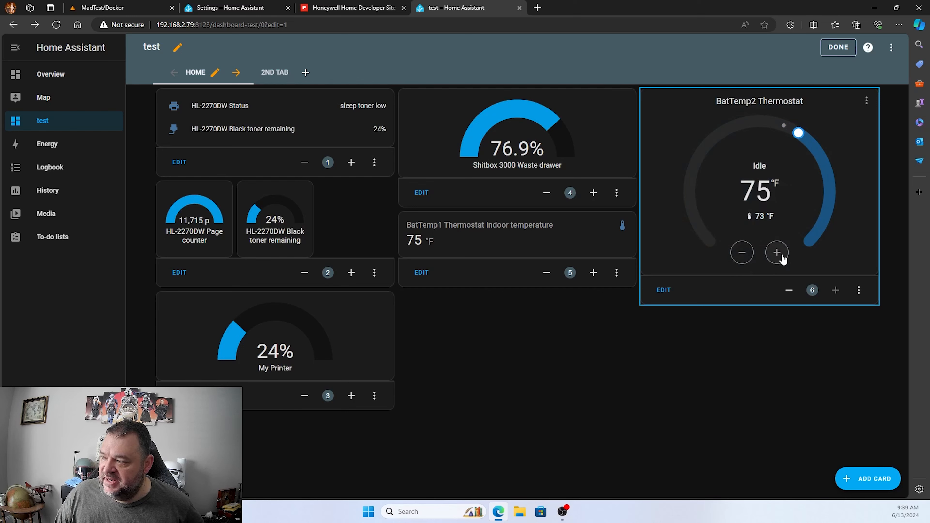
click(777, 252)
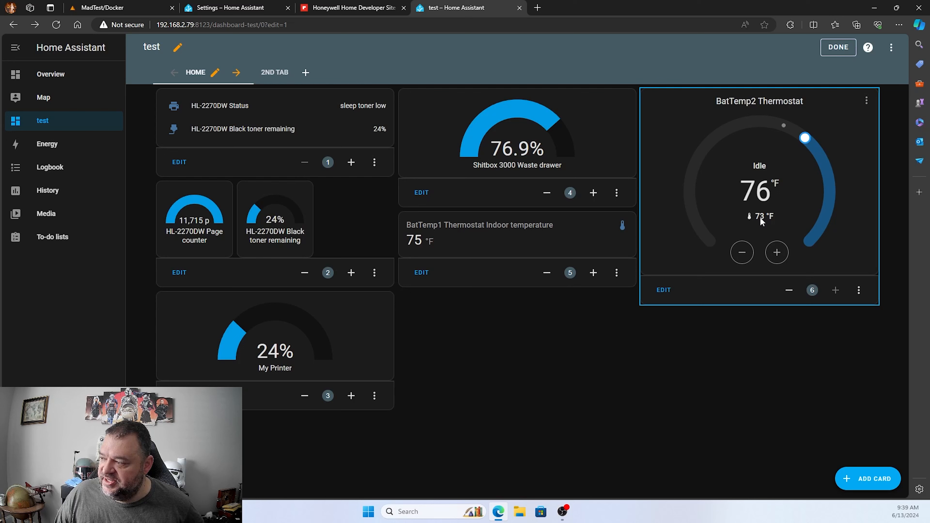